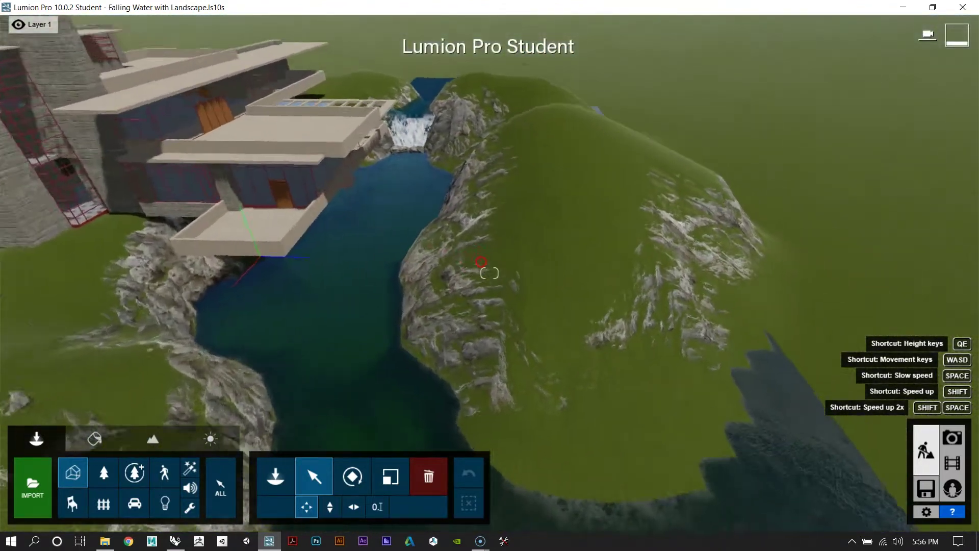
# Examine the Falling Water house, its rocky river banks and the waterfall from several viewpoints.
pyautogui.press('w')
pyautogui.moveTo(482, 262); pyautogui.dragTo(482, 261, button='right')
pyautogui.moveTo(546, 271)
pyautogui.mouseDown(button='right')
pyautogui.moveTo(500, 346)
pyautogui.moveTo(551, 288)
pyautogui.mouseUp(button='right')
pyautogui.press('s')
pyautogui.press('s')
pyautogui.press('w')
pyautogui.click(470, 246)
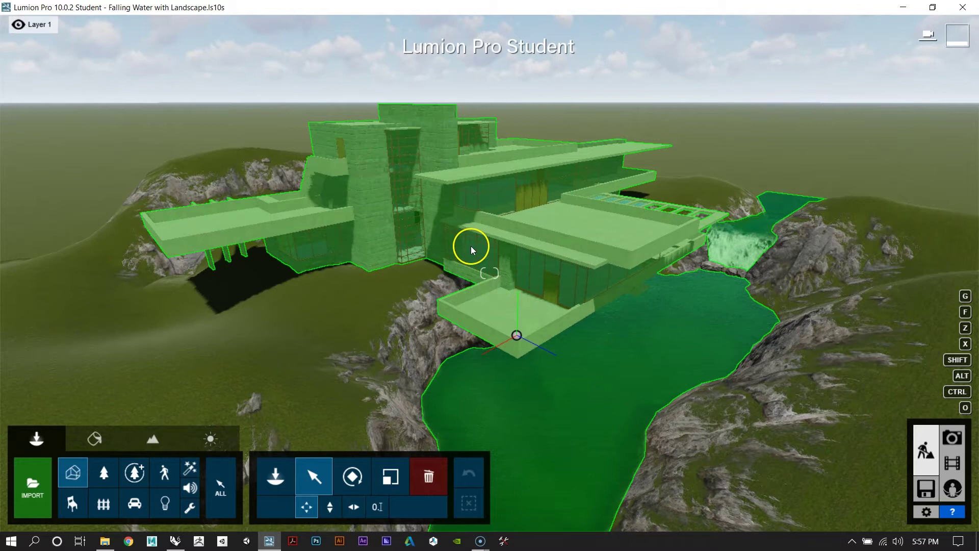
pyautogui.click(536, 240)
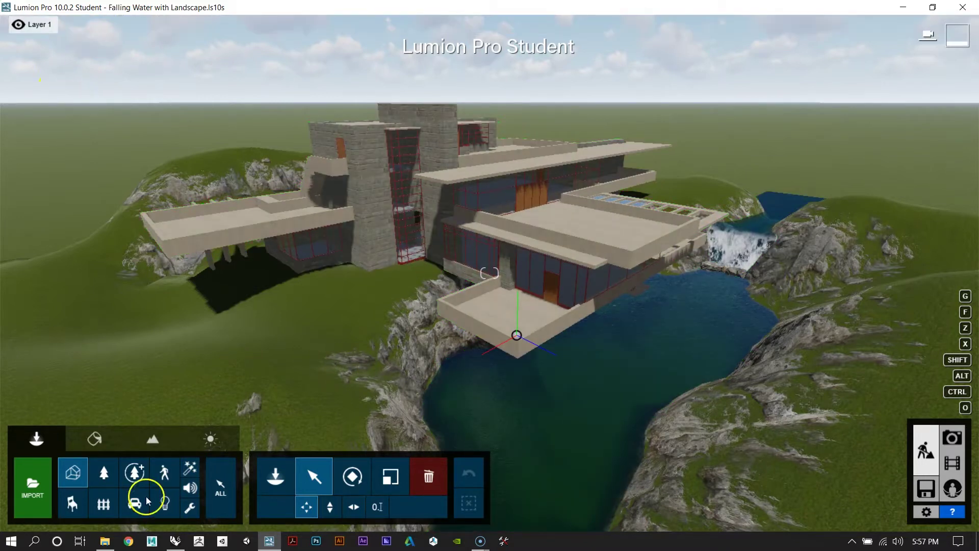
# Switch to Rhino to check the water and waterfall surfaces, and return to the Lumion scene.
pyautogui.click(175, 541)
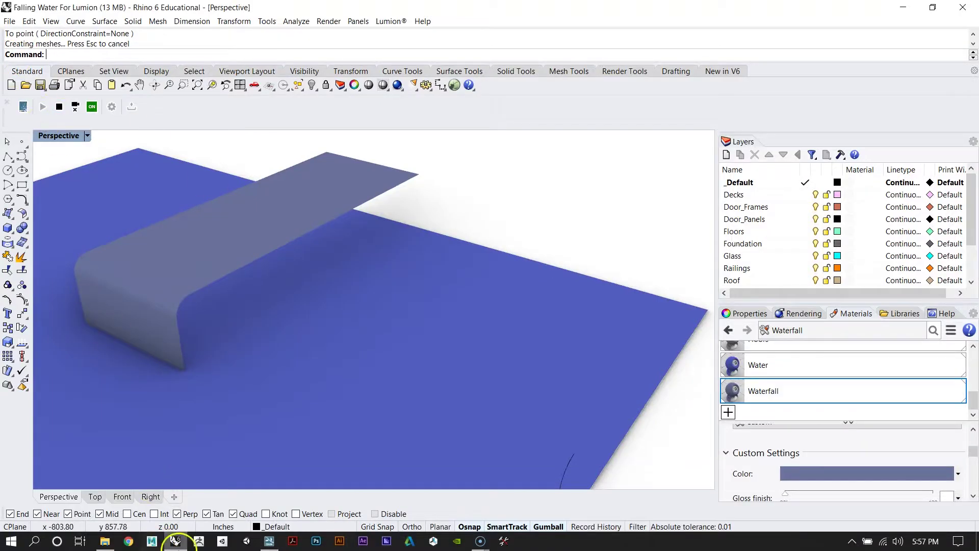
pyautogui.moveTo(177, 544)
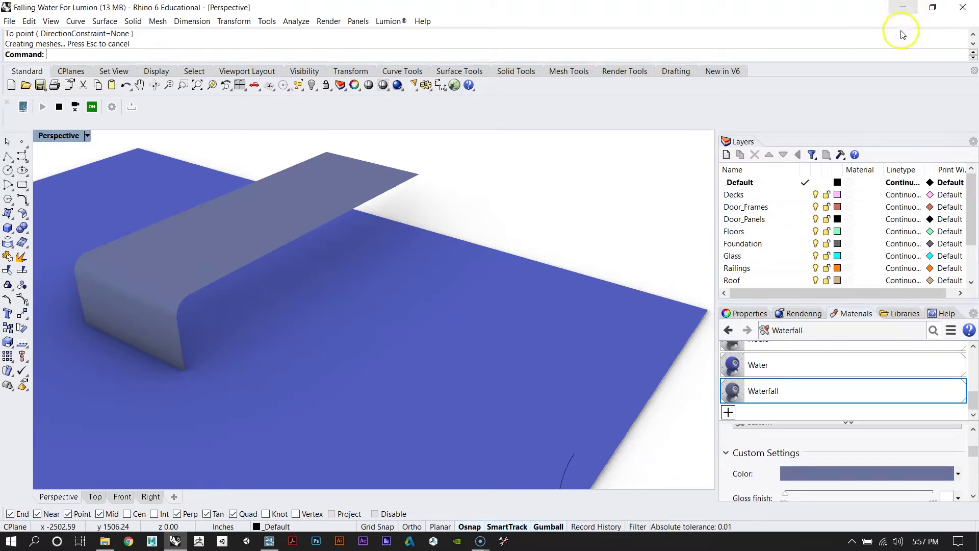
pyautogui.click(905, 9)
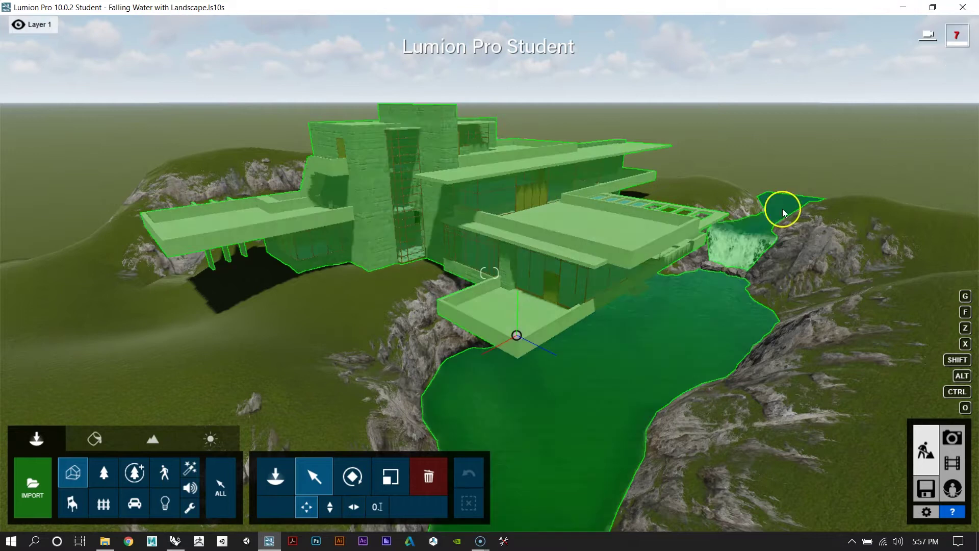
pyautogui.click(904, 7)
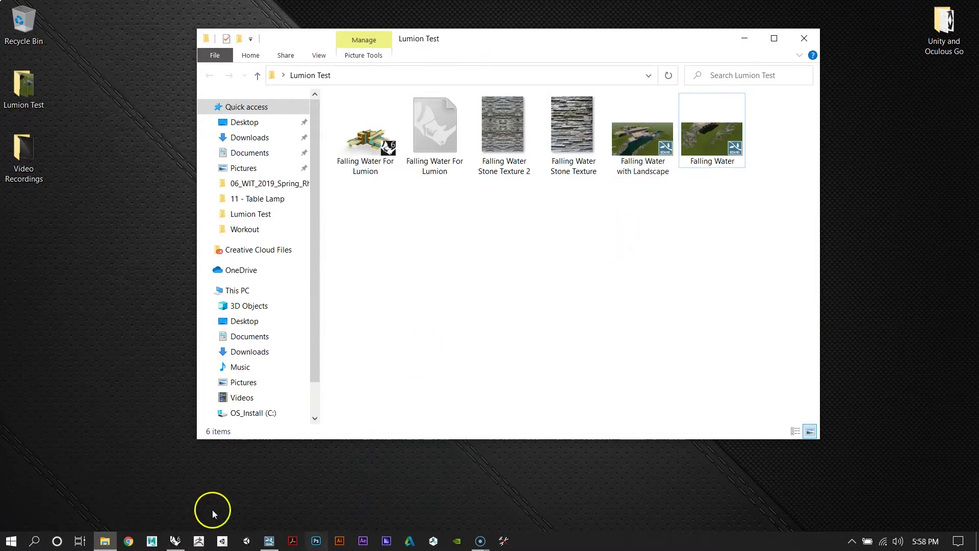
pyautogui.click(158, 543)
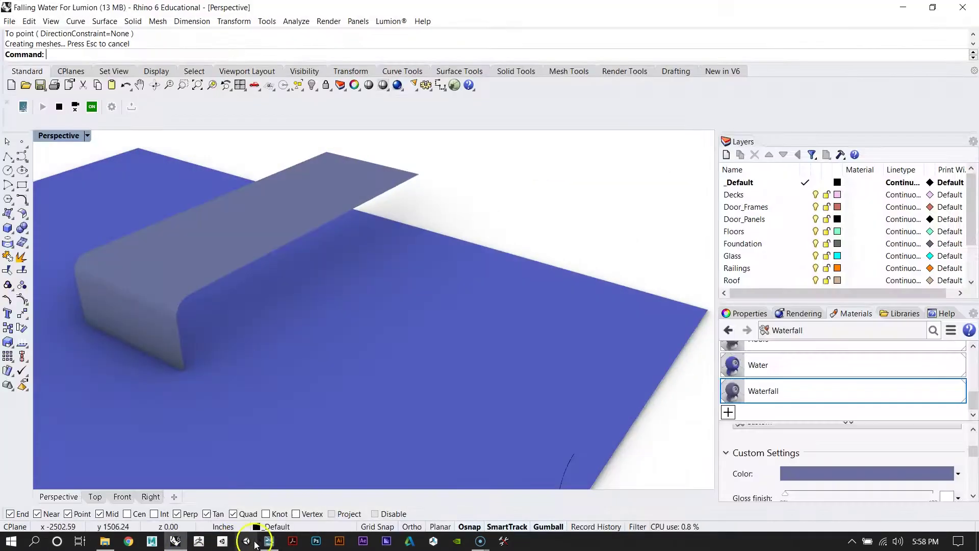
pyautogui.click(269, 542)
# Bring up the landscape height tools and review the Raise, Lower, Flatten, Jitter and Smooth brushes.
pyautogui.moveTo(412, 272); pyautogui.dragTo(402, 265, button='right')
pyautogui.press('w')
pyautogui.press('w')
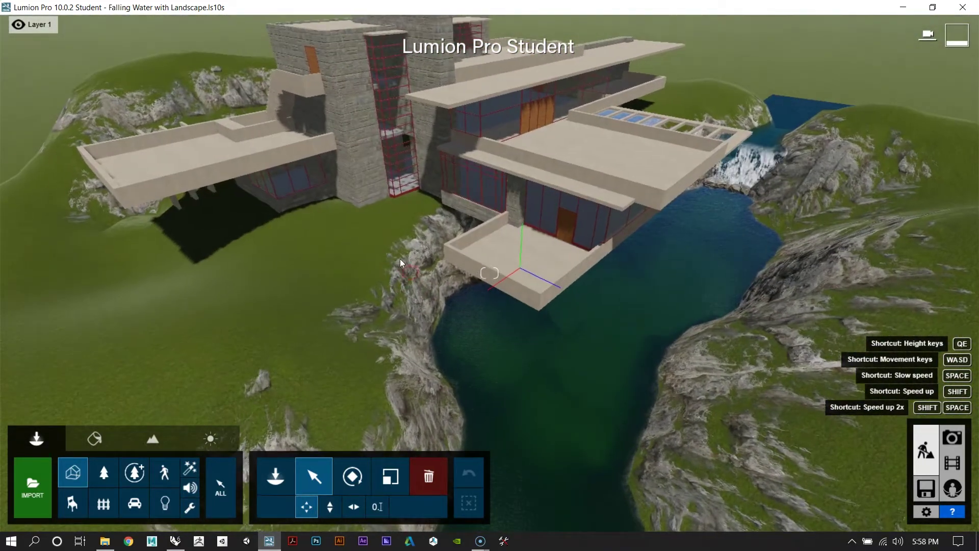
pyautogui.click(162, 442)
pyautogui.click(29, 451)
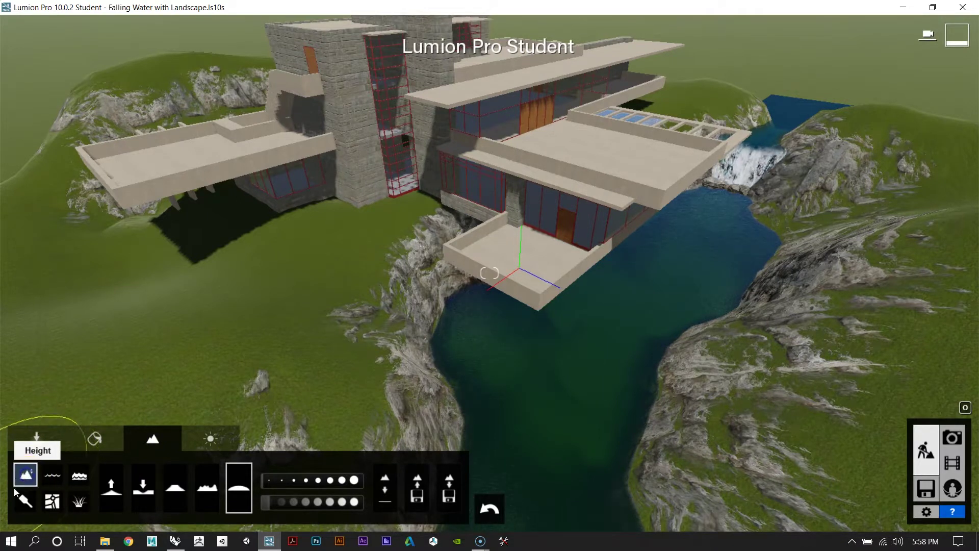
pyautogui.click(110, 491)
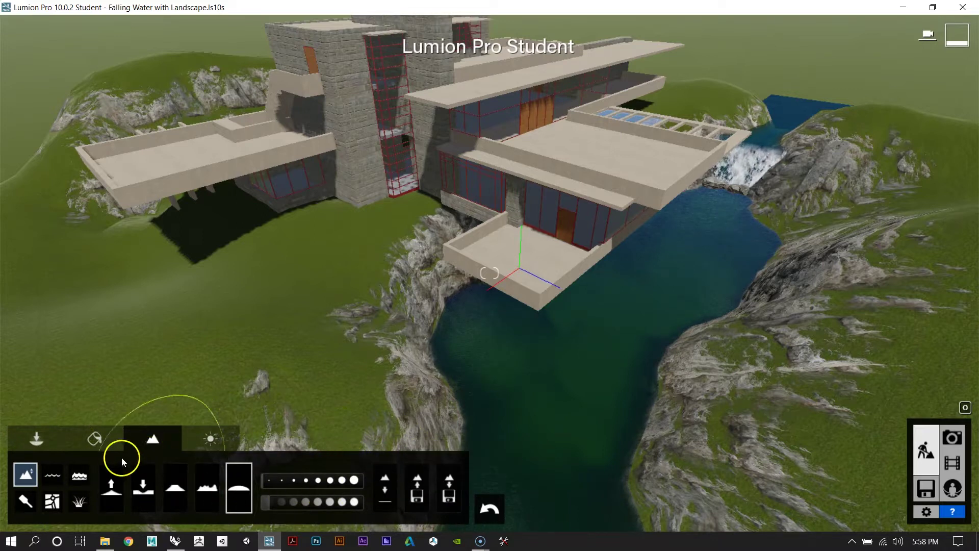
pyautogui.click(148, 491)
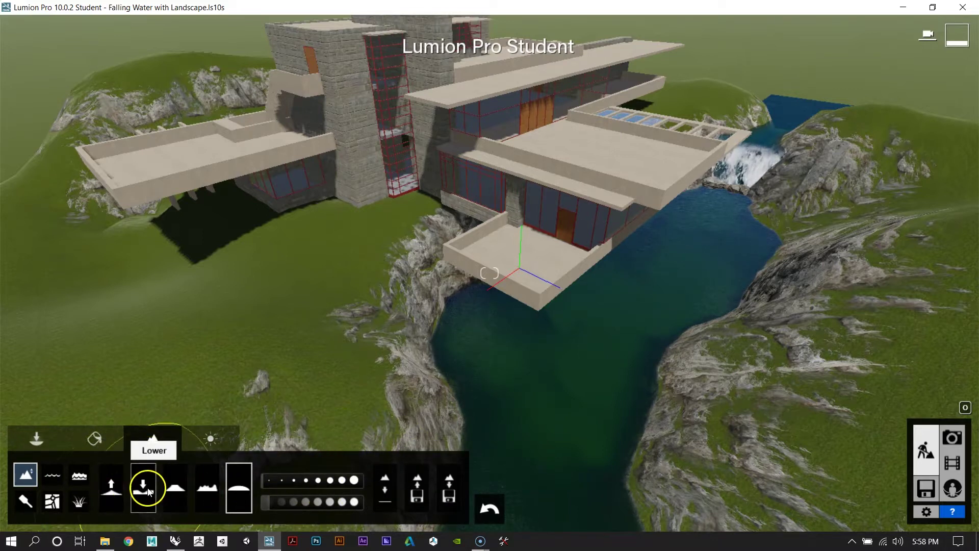
pyautogui.click(175, 491)
pyautogui.click(208, 489)
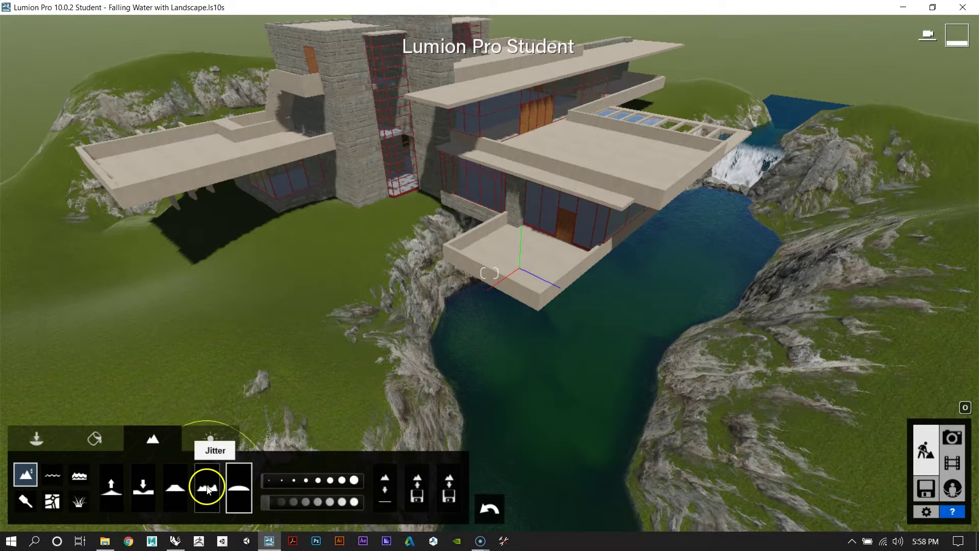
pyautogui.click(230, 490)
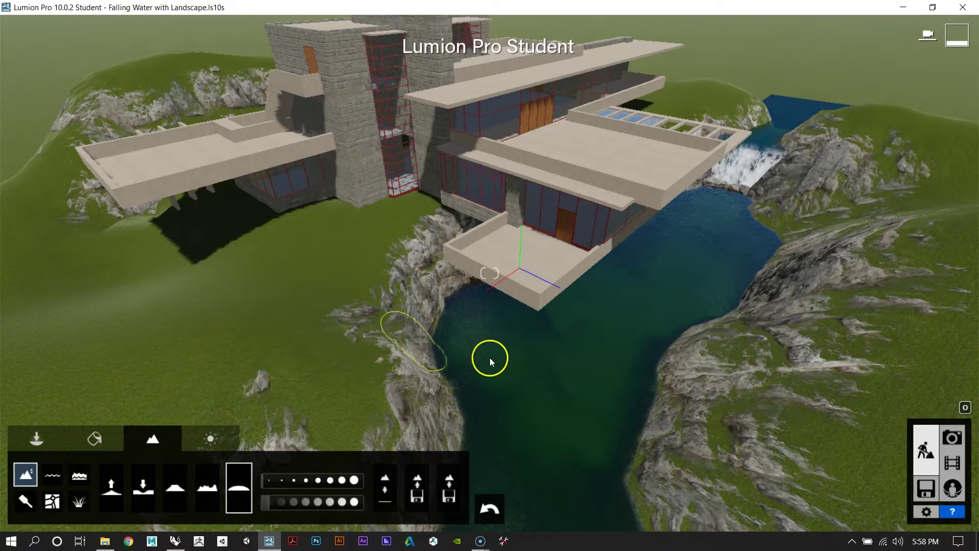
# Try raising a steep peak in the grass beside the house with a smaller brush and higher brush speed, and undo it.
pyautogui.moveTo(285, 317); pyautogui.dragTo(286, 317, button='right')
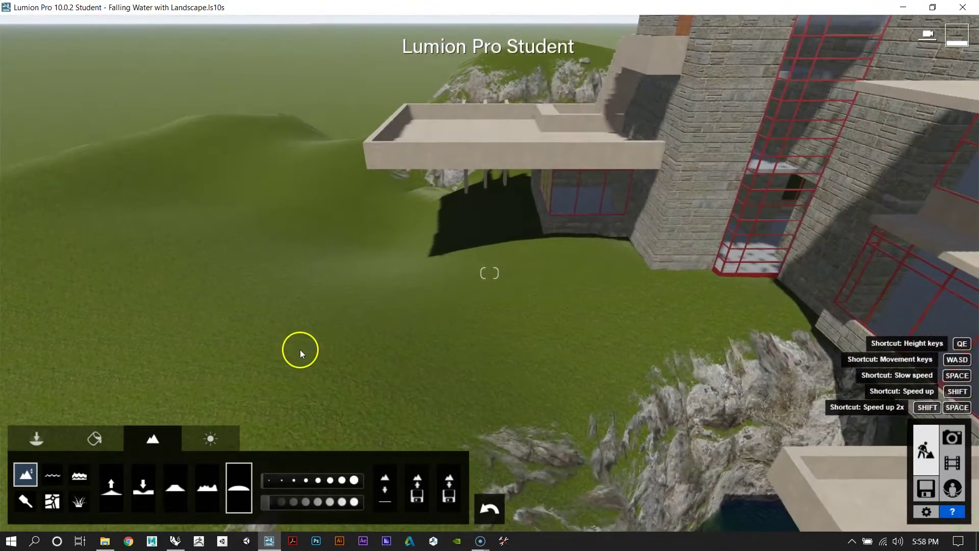
pyautogui.moveTo(277, 481)
pyautogui.mouseDown()
pyautogui.moveTo(315, 482)
pyautogui.moveTo(274, 485)
pyautogui.moveTo(315, 504)
pyautogui.moveTo(265, 504)
pyautogui.moveTo(269, 483)
pyautogui.mouseUp()
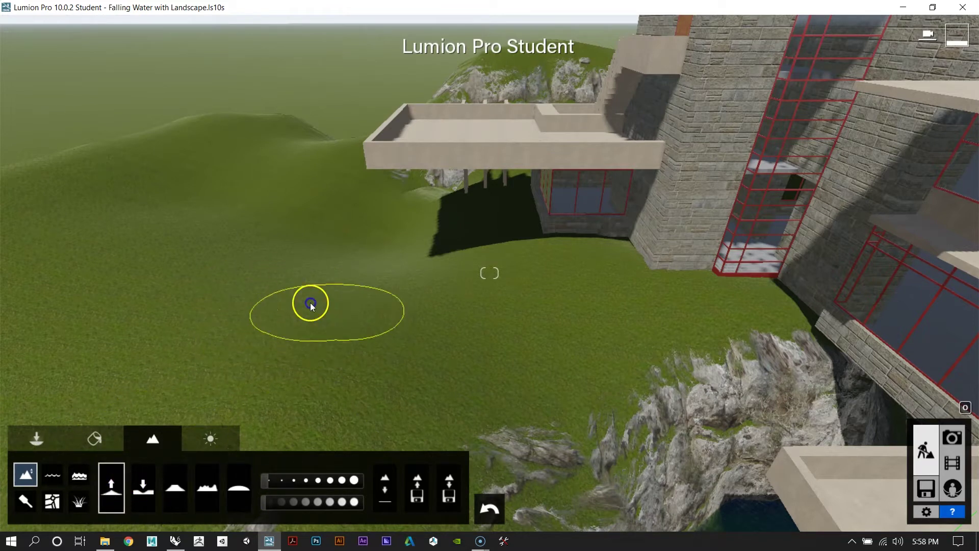
pyautogui.click(267, 321)
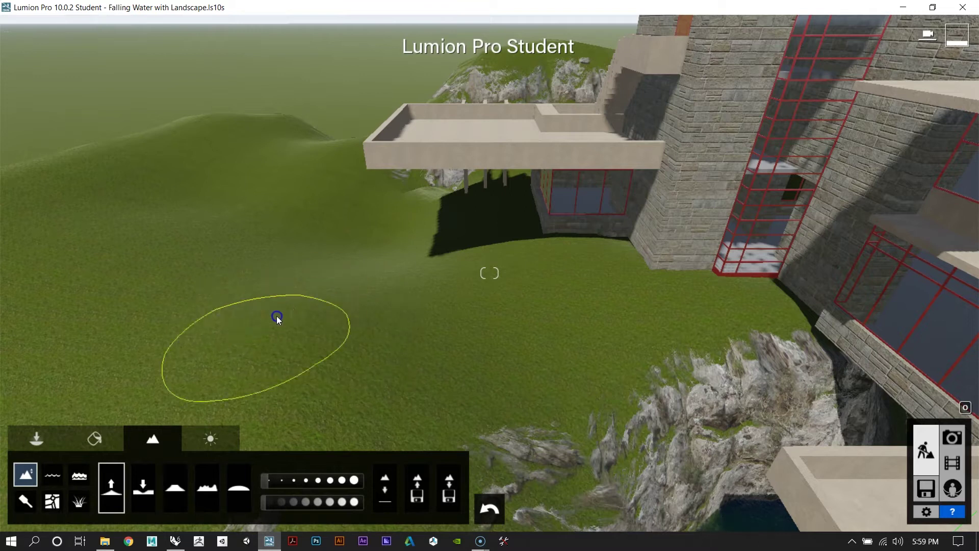
pyautogui.moveTo(267, 501); pyautogui.dragTo(290, 501)
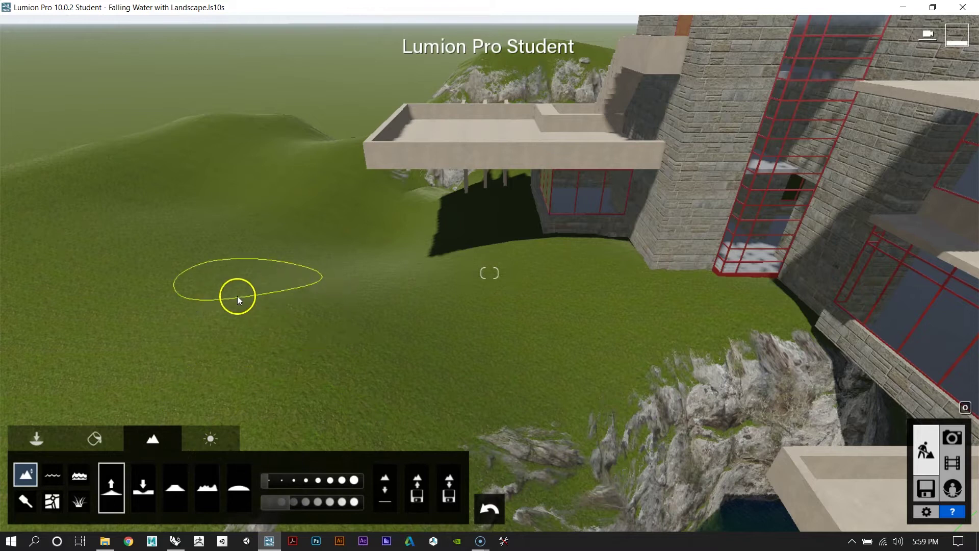
pyautogui.moveTo(271, 313)
pyautogui.mouseDown()
pyautogui.moveTo(283, 314)
pyautogui.moveTo(188, 234)
pyautogui.moveTo(245, 226)
pyautogui.mouseUp()
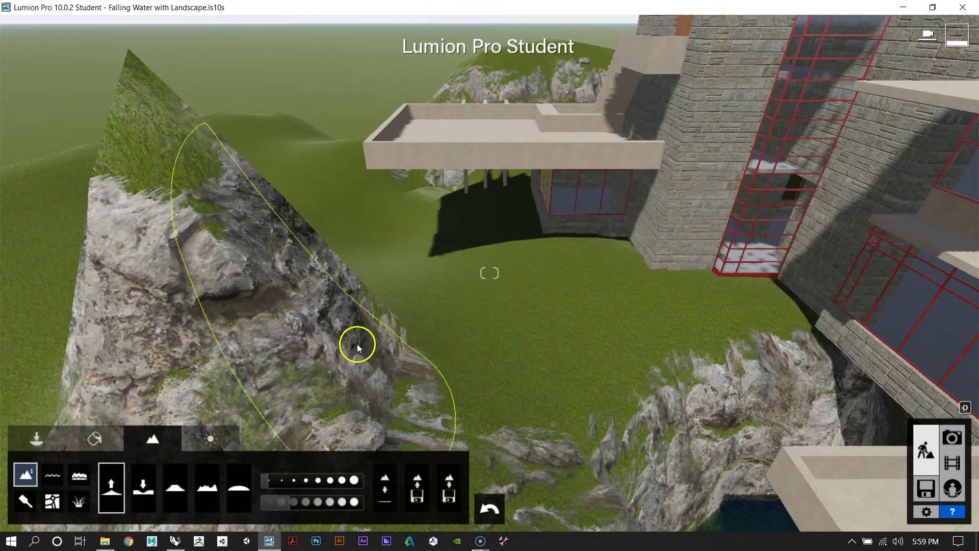
pyautogui.click(491, 509)
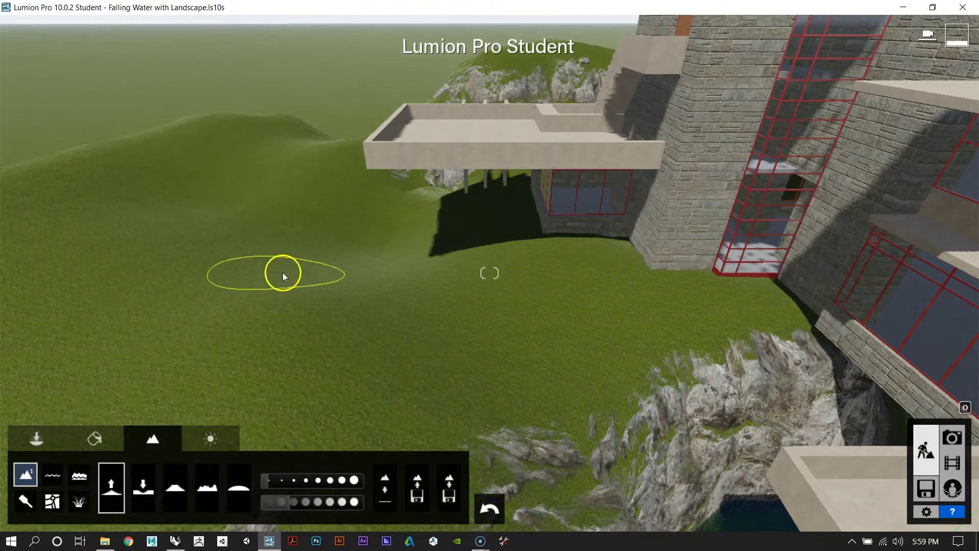
# Lower and raise the grass beside the house, and even out the area with the Smooth brush.
pyautogui.click(143, 488)
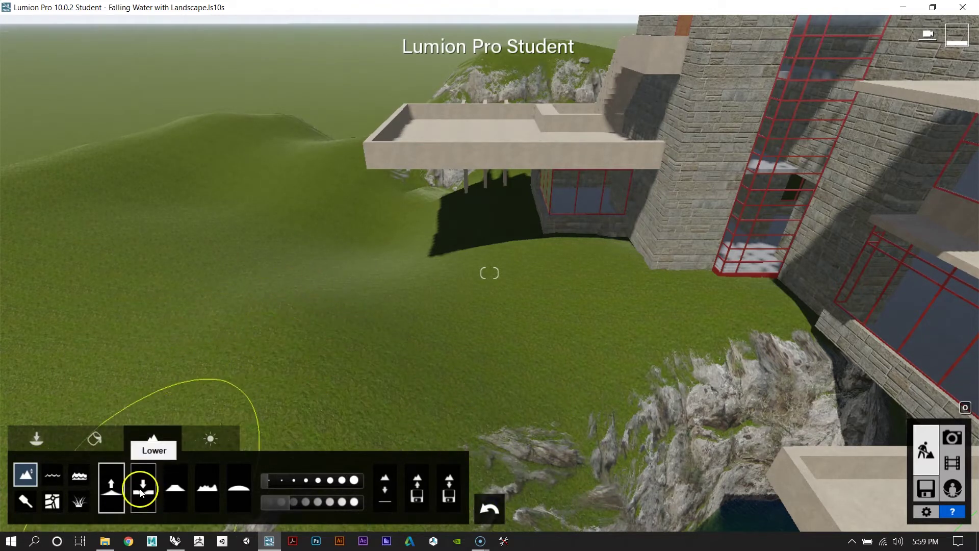
pyautogui.moveTo(277, 305); pyautogui.dragTo(291, 306)
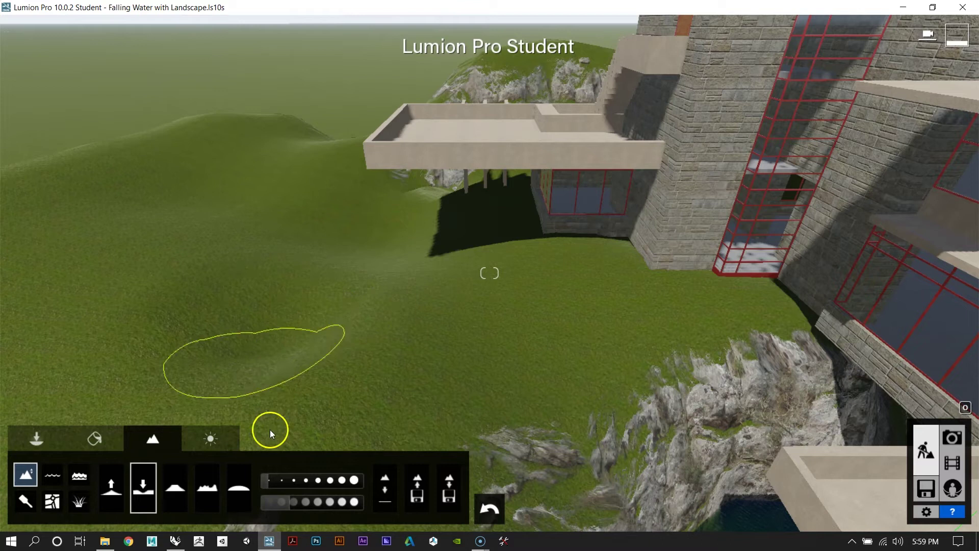
pyautogui.click(111, 487)
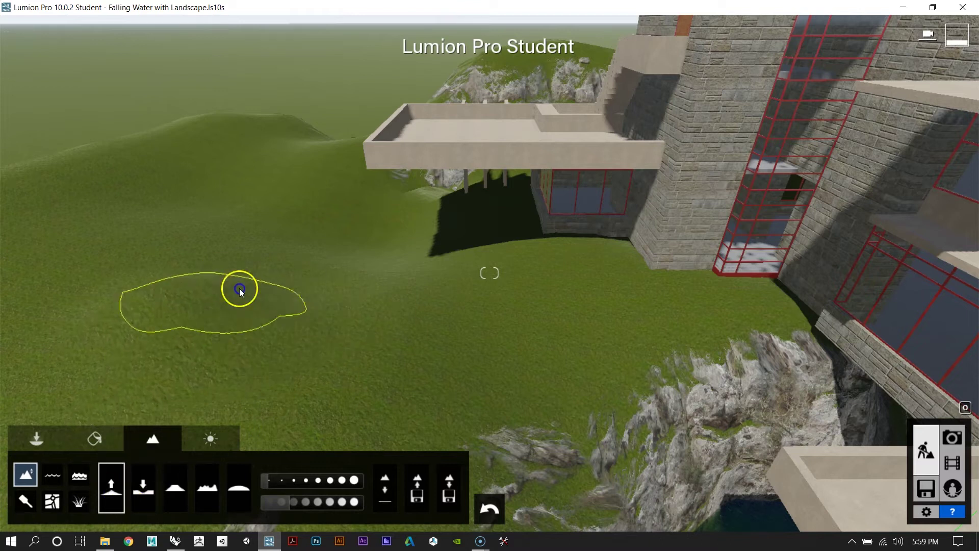
pyautogui.click(242, 496)
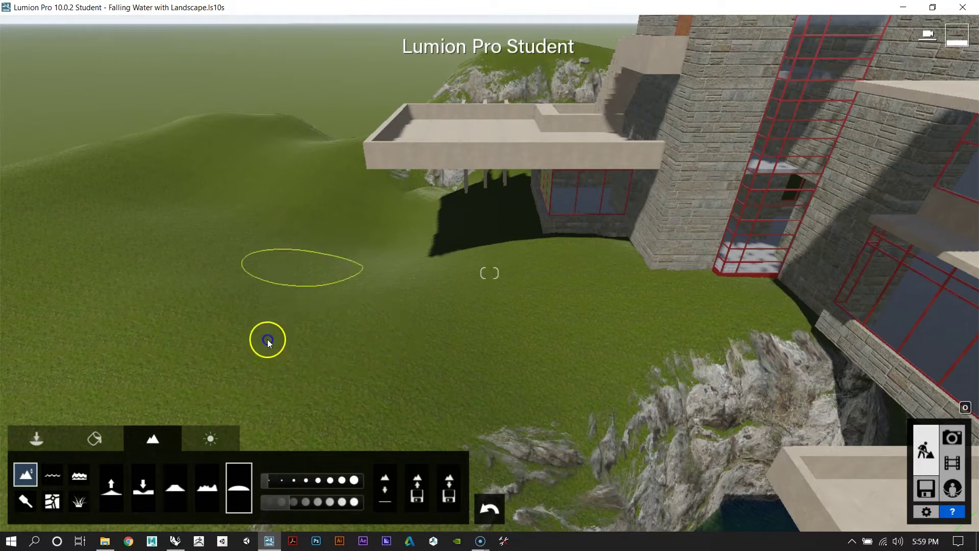
# Level the grass slope beside the house with several strokes of the Flatten brush.
pyautogui.click(175, 487)
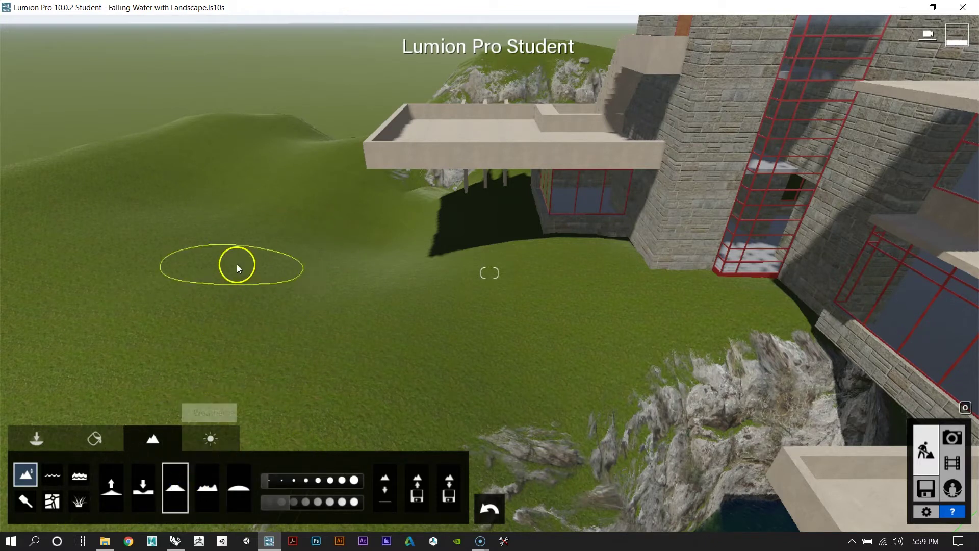
pyautogui.moveTo(197, 267)
pyautogui.mouseDown()
pyautogui.moveTo(114, 205)
pyautogui.moveTo(122, 225)
pyautogui.mouseUp()
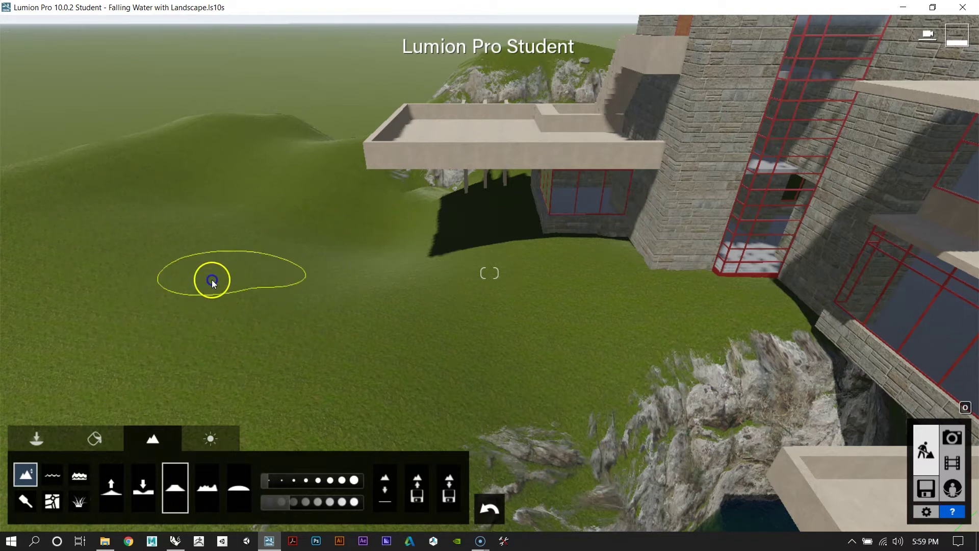
pyautogui.moveTo(255, 328)
pyautogui.mouseDown()
pyautogui.moveTo(210, 307)
pyautogui.moveTo(284, 332)
pyautogui.moveTo(252, 354)
pyautogui.moveTo(219, 306)
pyautogui.moveTo(79, 328)
pyautogui.moveTo(234, 307)
pyautogui.mouseUp()
# Try roughening the grass beside the house with the Jitter brush, and undo the result.
pyautogui.moveTo(174, 336); pyautogui.dragTo(302, 297)
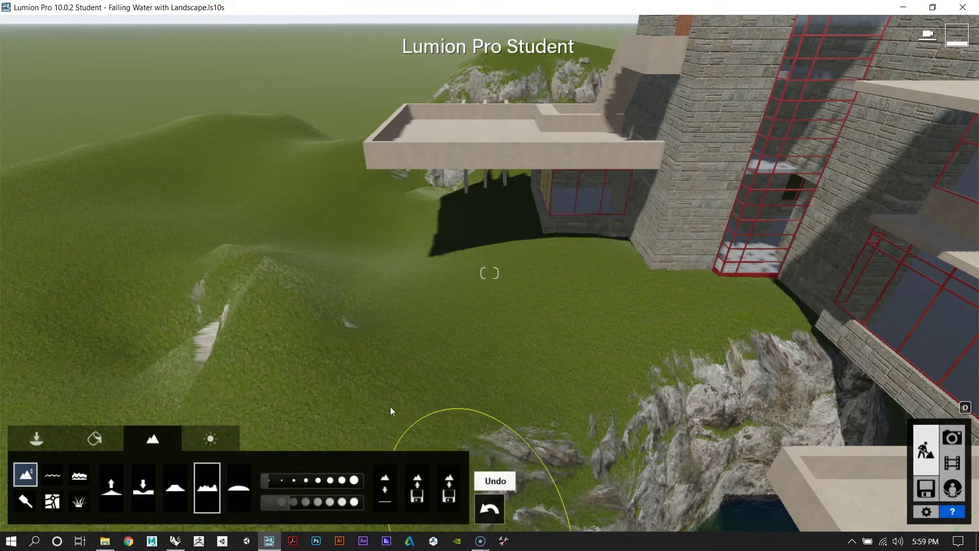
pyautogui.click(489, 509)
# Inspect how the sculpted ground meets the stone walls and the rocky hill behind the house.
pyautogui.moveTo(496, 354); pyautogui.dragTo(493, 356, button='right')
pyautogui.press('s')
pyautogui.moveTo(457, 323); pyautogui.dragTo(457, 323, button='right')
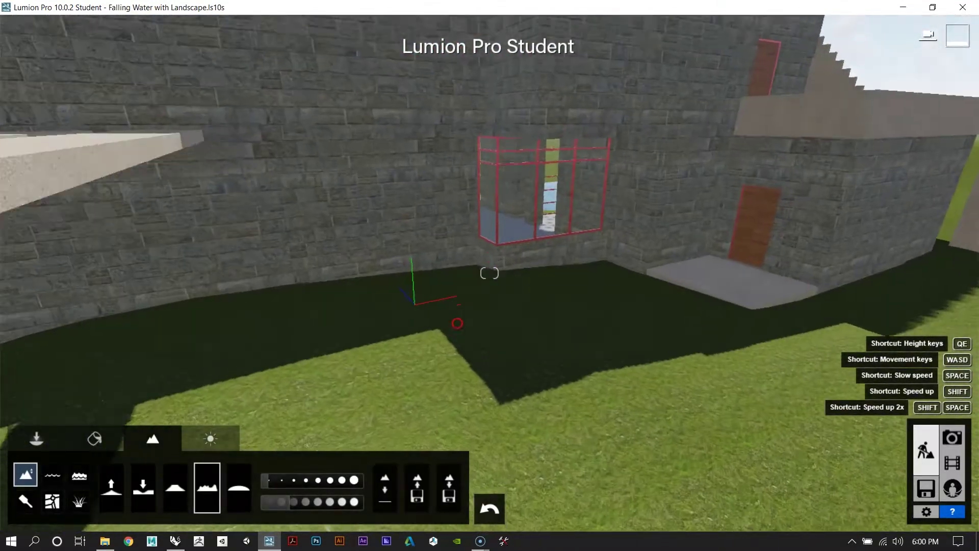
pyautogui.moveTo(526, 270); pyautogui.dragTo(515, 272, button='right')
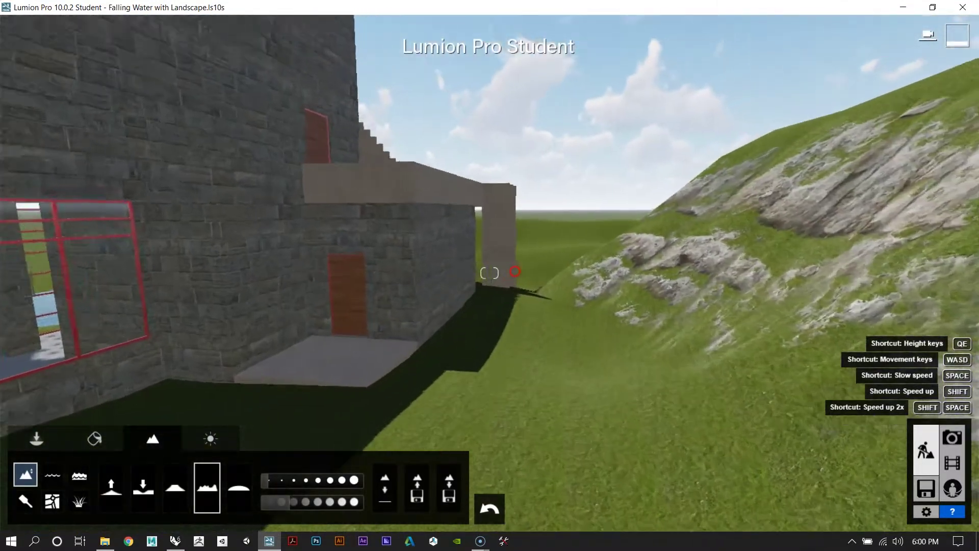
pyautogui.press('w')
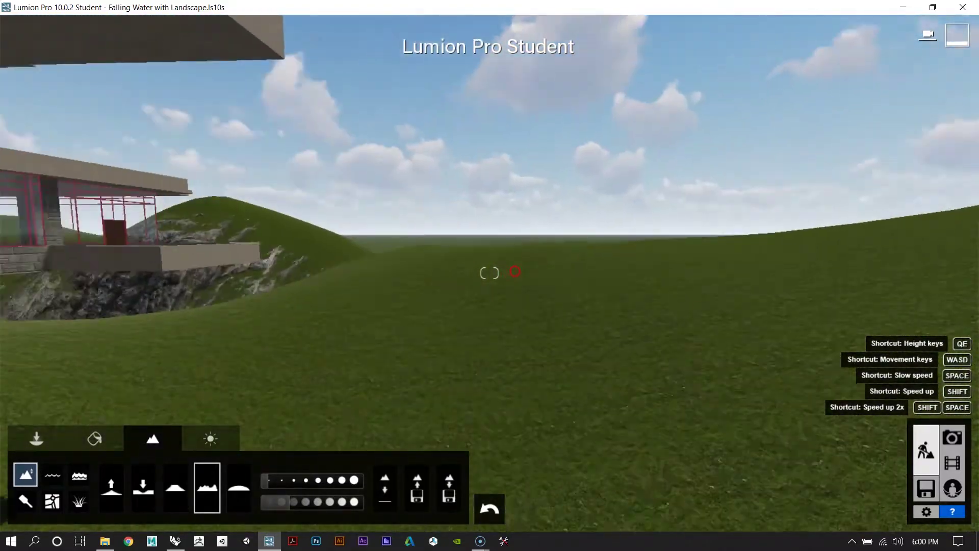
pyautogui.press('s')
# Examine the terrain beneath the cantilevered terrace, around the concrete piers and along the rocky river bank.
pyautogui.moveTo(515, 271); pyautogui.dragTo(561, 295, button='right')
pyautogui.press('w')
pyautogui.press('s')
pyautogui.press('s')
pyautogui.press('w')
pyautogui.press('w')
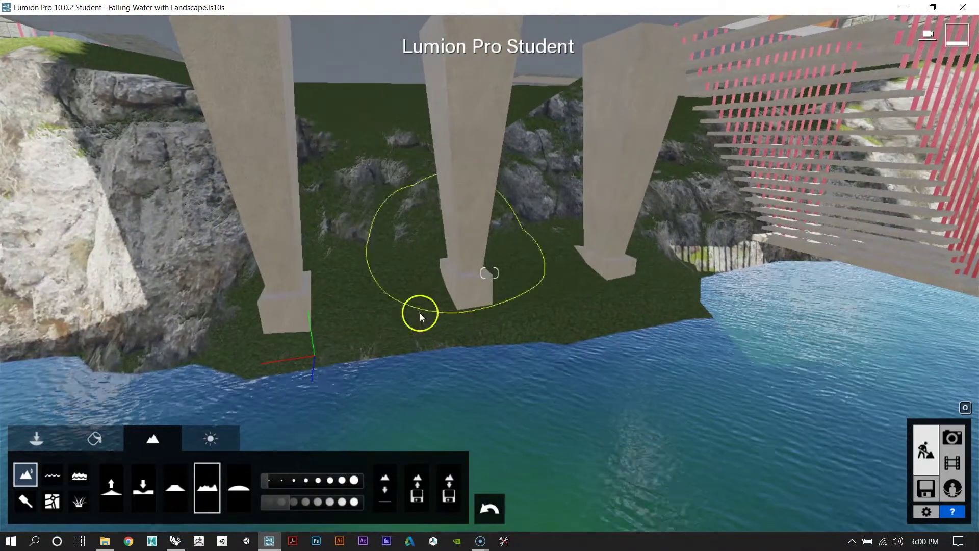
pyautogui.moveTo(381, 147); pyautogui.dragTo(382, 148, button='right')
pyautogui.press('s')
pyautogui.press('a')
pyautogui.press('w')
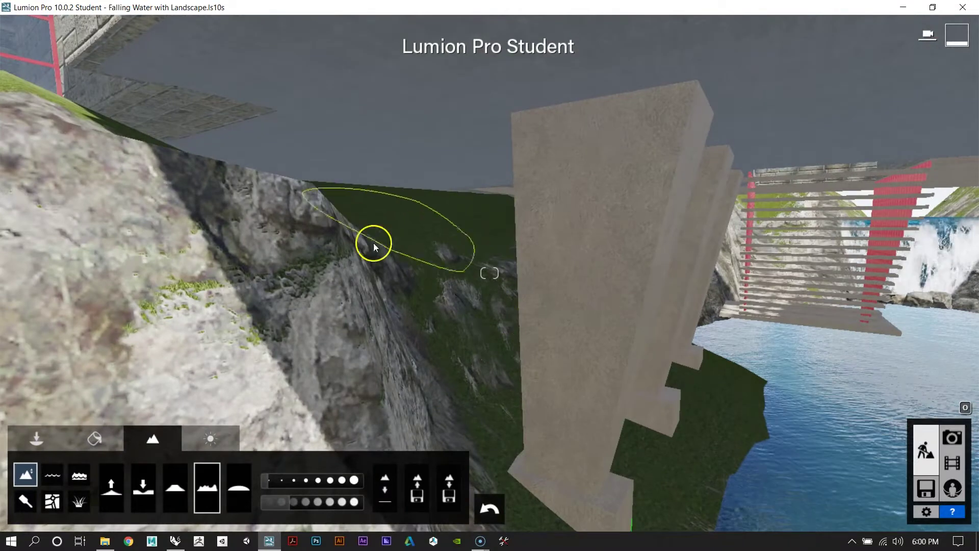
pyautogui.press('s')
pyautogui.moveTo(448, 243); pyautogui.dragTo(442, 234, button='right')
pyautogui.press('w')
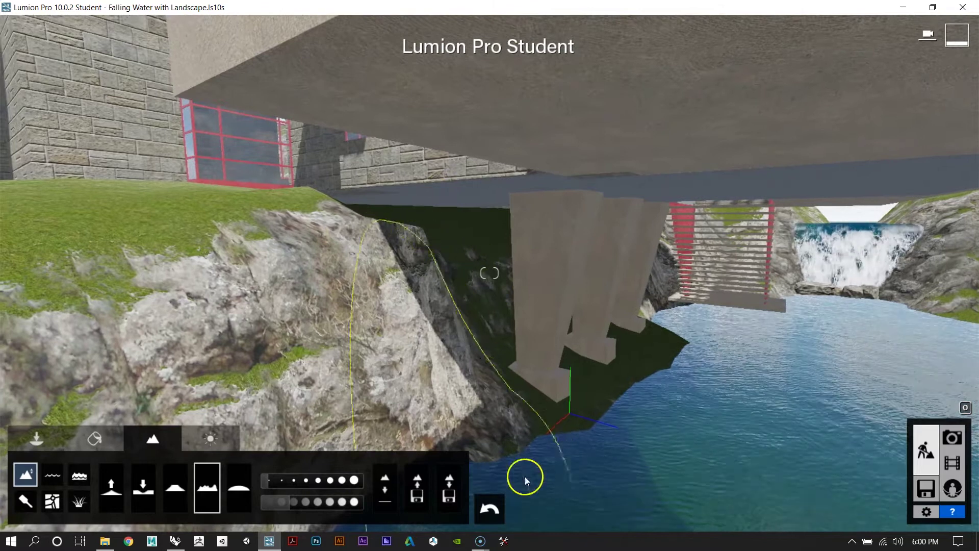
pyautogui.press('s')
pyautogui.moveTo(440, 293); pyautogui.dragTo(451, 289, button='right')
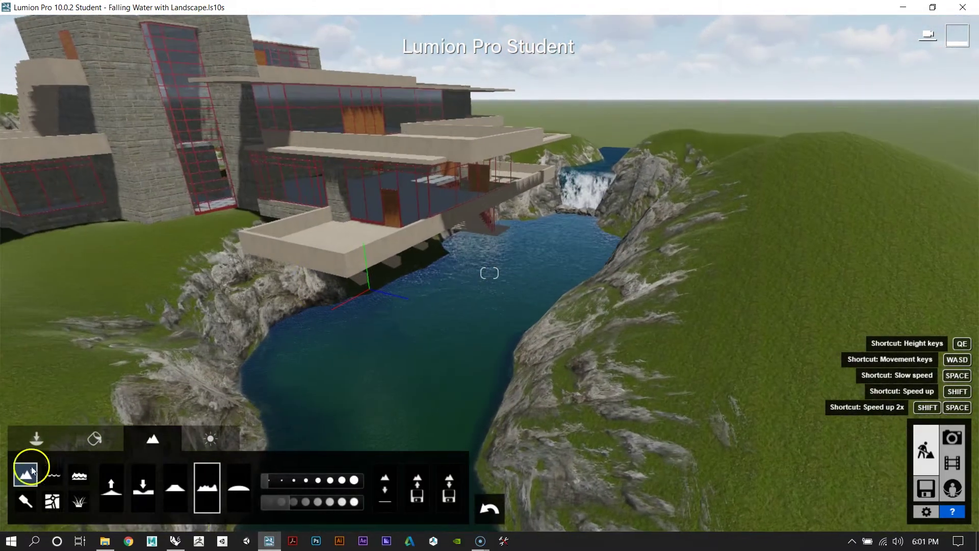
# Switch to Rhino and view the house together with the flat water plane and the curved waterfall surface.
pyautogui.click(177, 543)
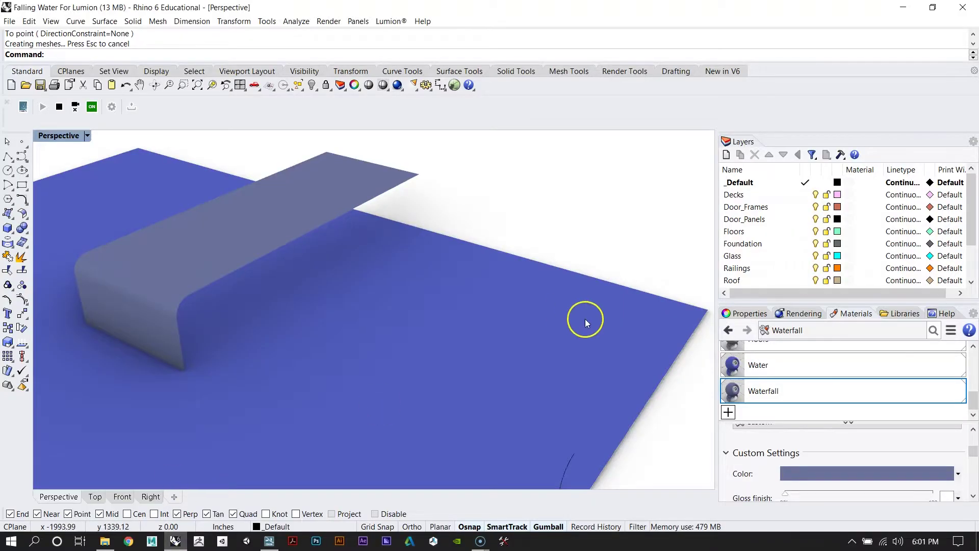
pyautogui.moveTo(543, 334); pyautogui.dragTo(547, 326, button='right')
pyautogui.scroll(-15, 546, 326)
pyautogui.scroll(7, 384, 365)
pyautogui.moveTo(589, 274); pyautogui.dragTo(479, 306, button='right')
pyautogui.scroll(-5, 330, 326)
pyautogui.scroll(6, 330, 326)
pyautogui.moveTo(337, 325); pyautogui.dragTo(433, 312, button='right')
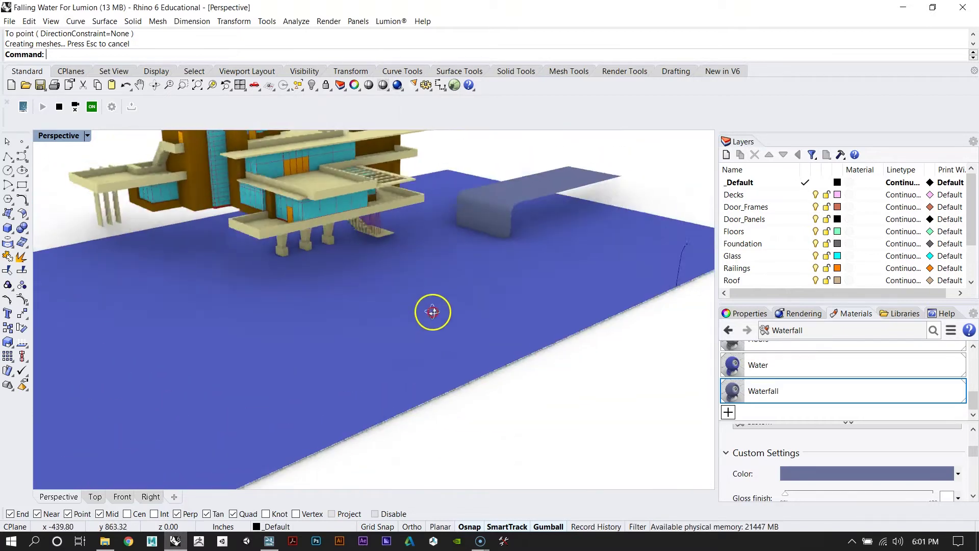
# Select the curved waterfall surface and the flat water plane in turn to check the material assigned to each.
pyautogui.moveTo(333, 356); pyautogui.dragTo(349, 336, button='right')
pyautogui.scroll(-8, 349, 336)
pyautogui.keyDown('shift'); pyautogui.moveTo(448, 298); pyautogui.dragTo(347, 308, button='right'); pyautogui.keyUp('shift')
pyautogui.scroll(8, 347, 309)
pyautogui.scroll(4, 349, 312)
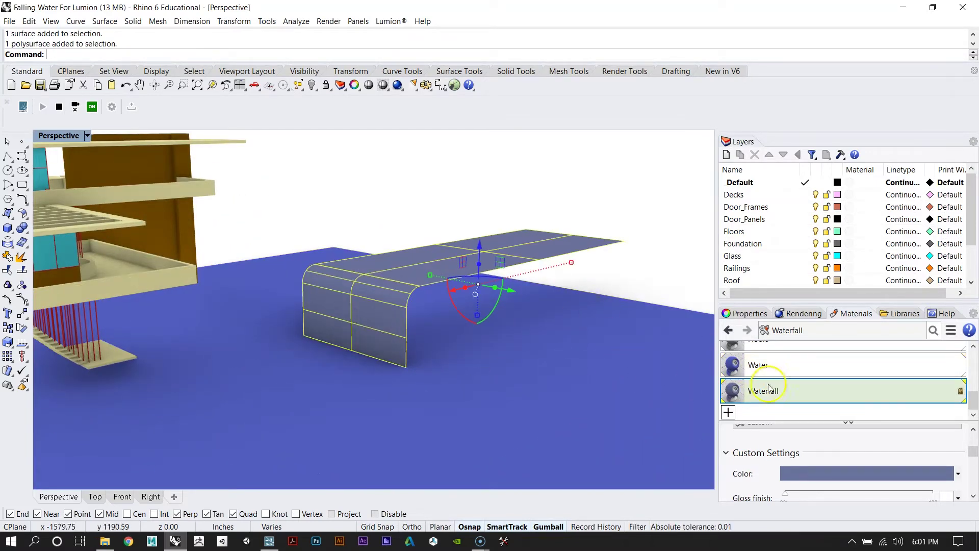
pyautogui.click(494, 353)
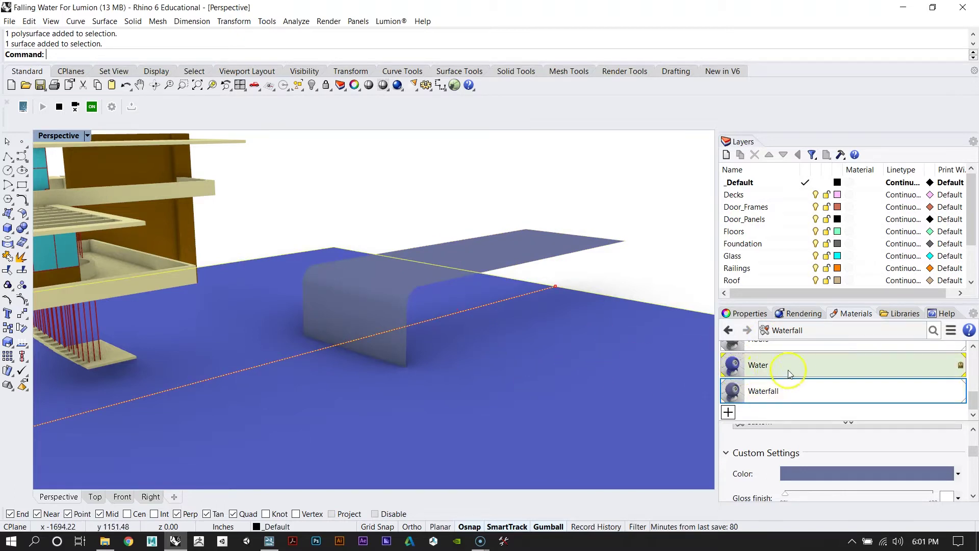
pyautogui.scroll(-4, 408, 261)
pyautogui.moveTo(313, 337); pyautogui.dragTo(298, 351, button='right')
pyautogui.scroll(2, 588, 335)
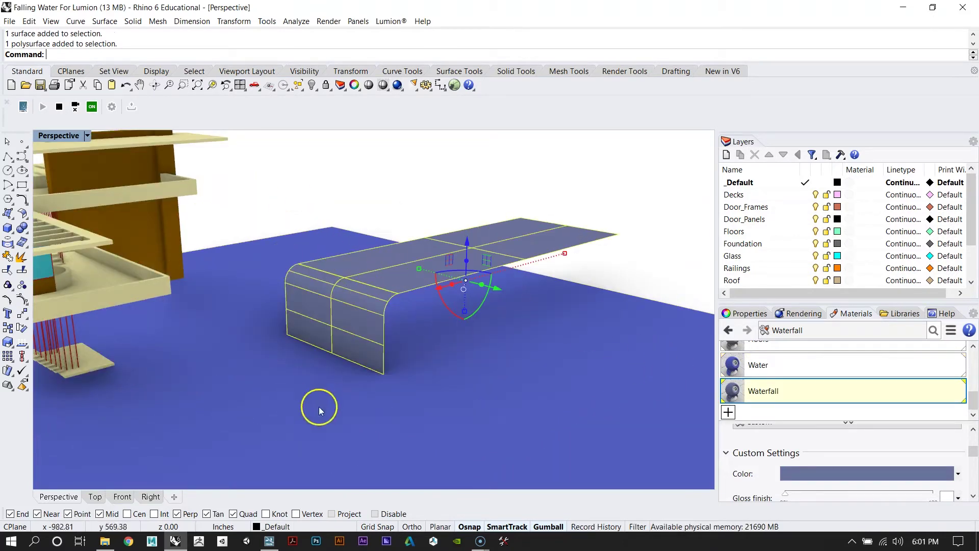
# Examine the waterfall surface's rounded drop and its position relative to the water plane and the house.
pyautogui.moveTo(301, 329)
pyautogui.mouseDown(button='right')
pyautogui.moveTo(243, 354)
pyautogui.moveTo(269, 330)
pyautogui.moveTo(292, 328)
pyautogui.mouseUp(button='right')
pyautogui.scroll(4, 363, 263)
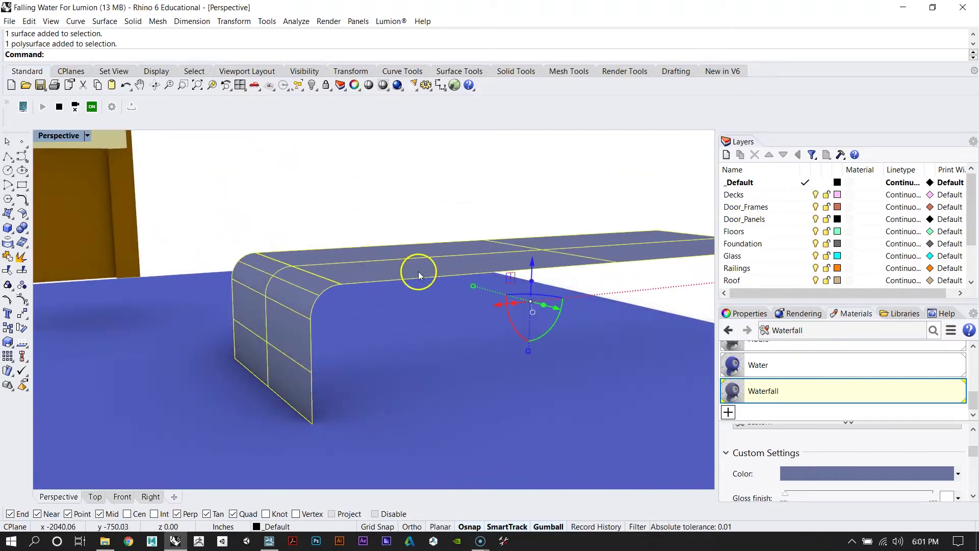
pyautogui.scroll(-4, 423, 282)
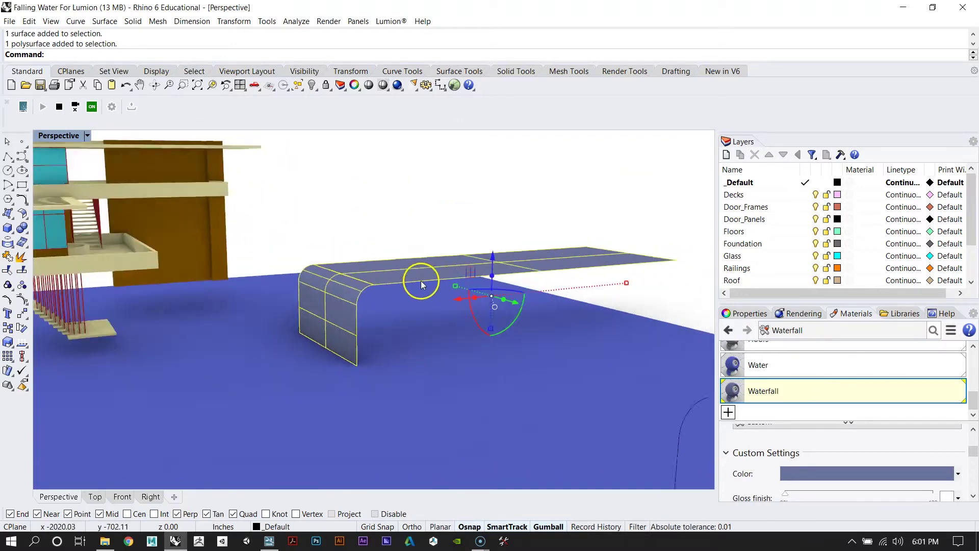
pyautogui.moveTo(420, 283); pyautogui.dragTo(309, 326, button='right')
pyautogui.scroll(-5, 381, 287)
pyautogui.moveTo(384, 294); pyautogui.dragTo(359, 286, button='right')
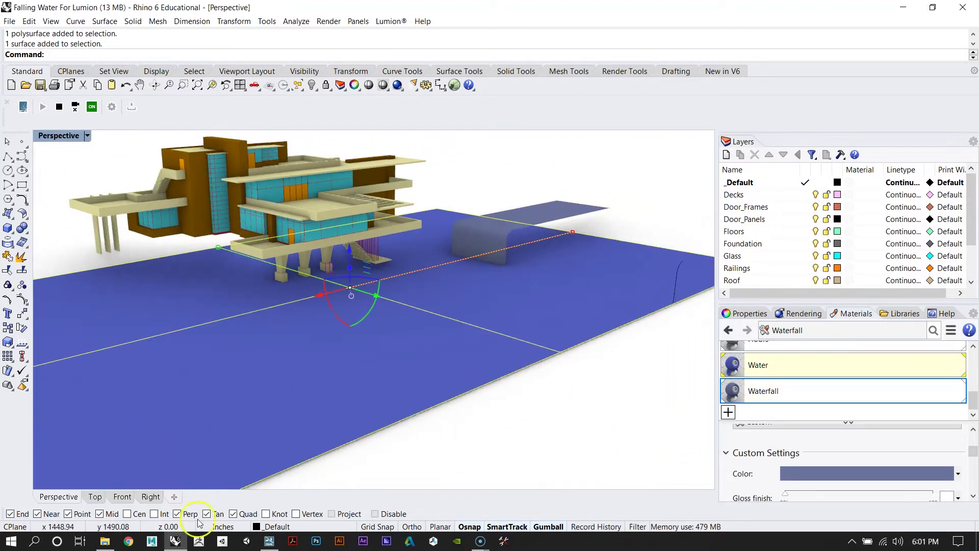
# Switch to Lumion and view the river pool beneath the cantilevered terrace with the waterfall behind it.
pyautogui.click(268, 547)
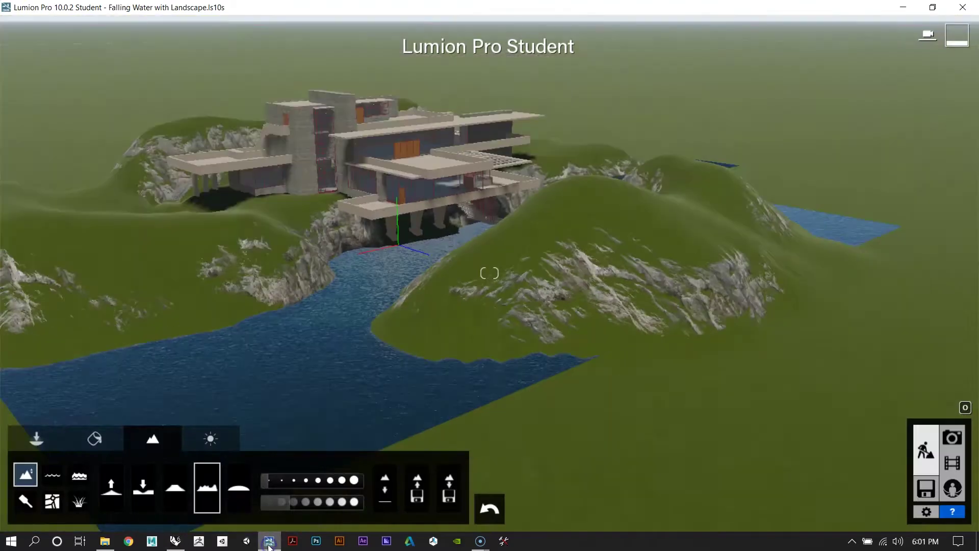
pyautogui.scroll(-5, 426, 302)
pyautogui.moveTo(427, 302)
pyautogui.mouseDown(button='right')
pyautogui.moveTo(407, 252)
pyautogui.moveTo(420, 248)
pyautogui.mouseUp(button='right')
pyautogui.press('w')
pyautogui.press('w')
pyautogui.press('w')
pyautogui.press('w')
pyautogui.press('s')
pyautogui.press('s')
pyautogui.press('s')
pyautogui.press('w')
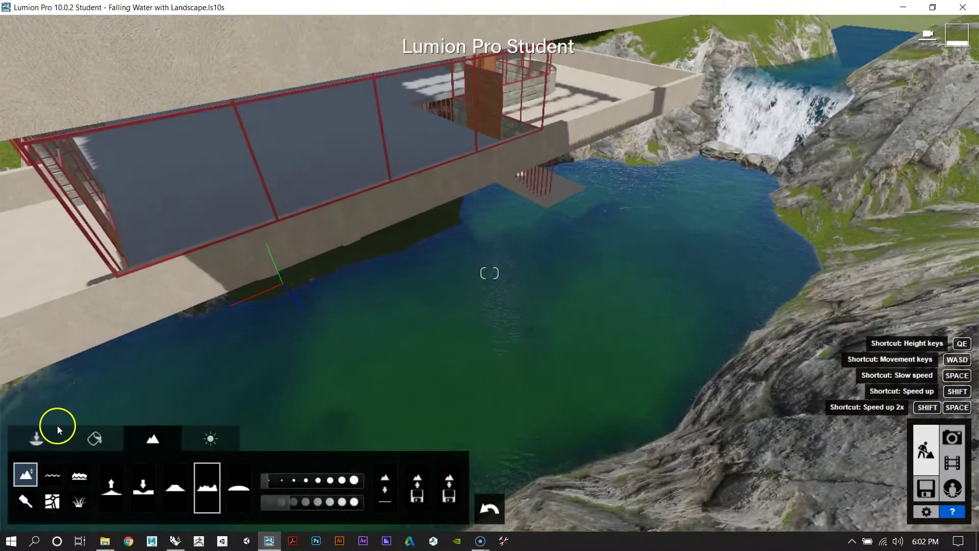
# Inspect the river surface's Calm Pond material settings and the water materials in the material library.
pyautogui.click(94, 440)
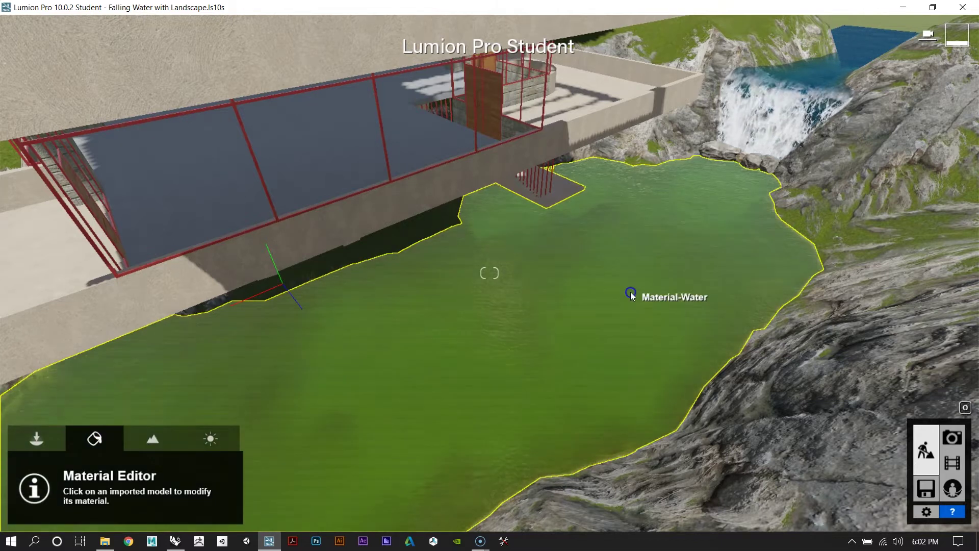
pyautogui.click(630, 292)
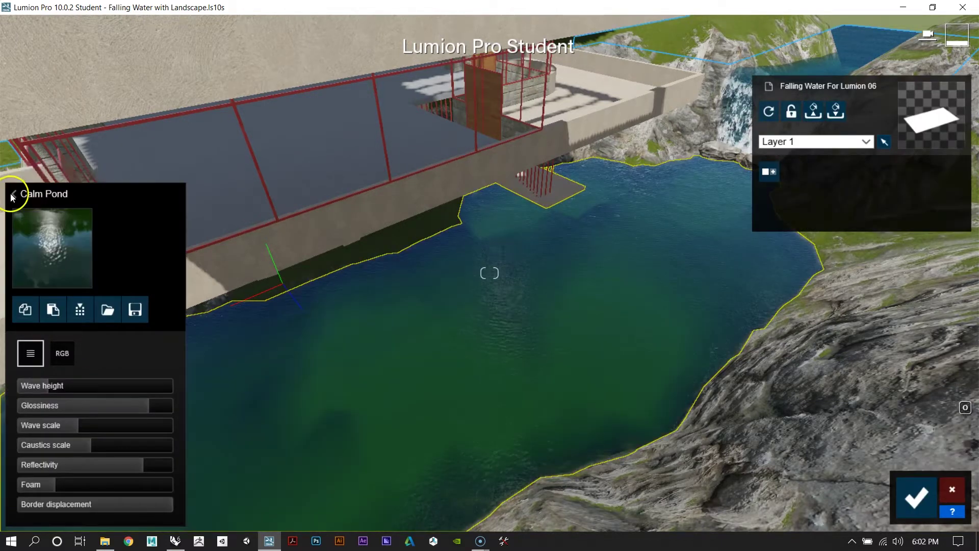
pyautogui.click(13, 195)
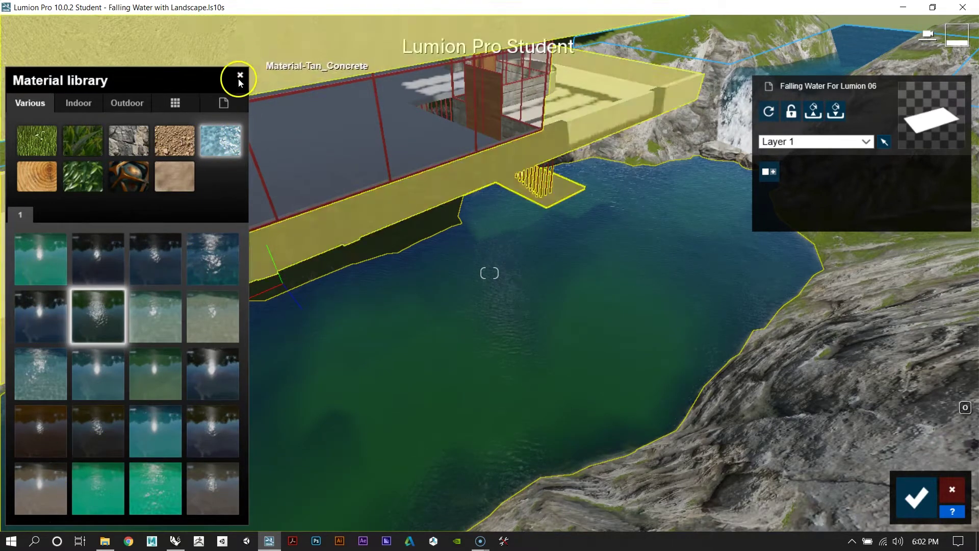
pyautogui.click(239, 75)
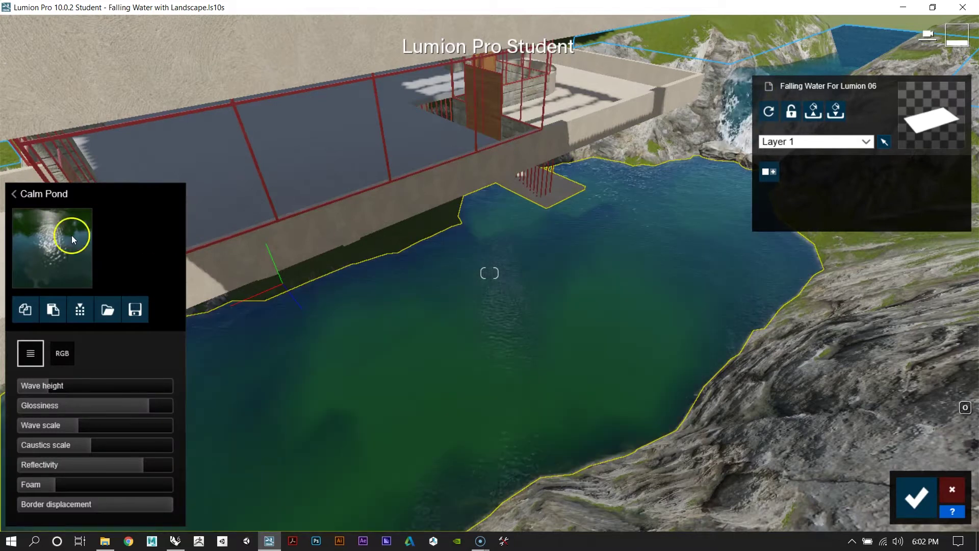
pyautogui.click(14, 194)
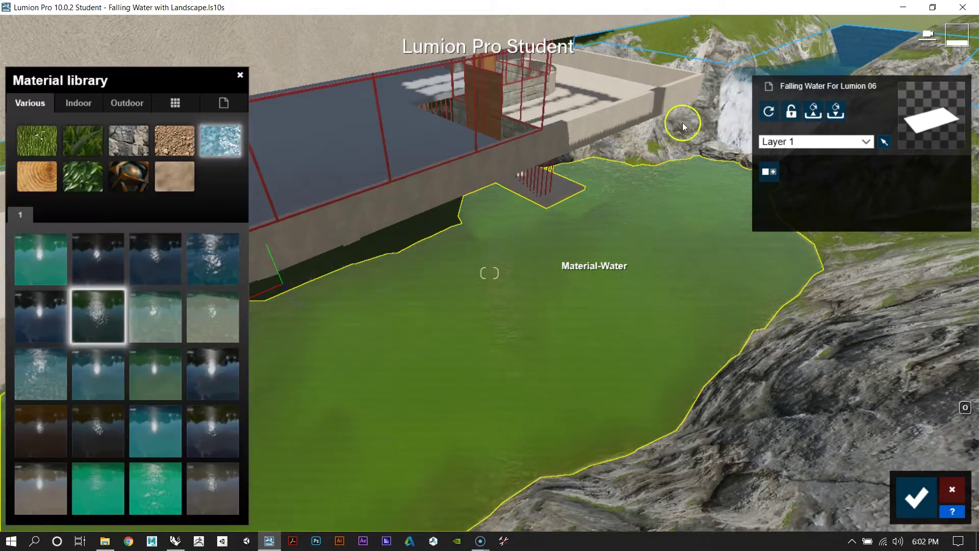
# Check which library material the waterfall surface uses and compare the special materials with the Various category.
pyautogui.scroll(-3, 374, 429)
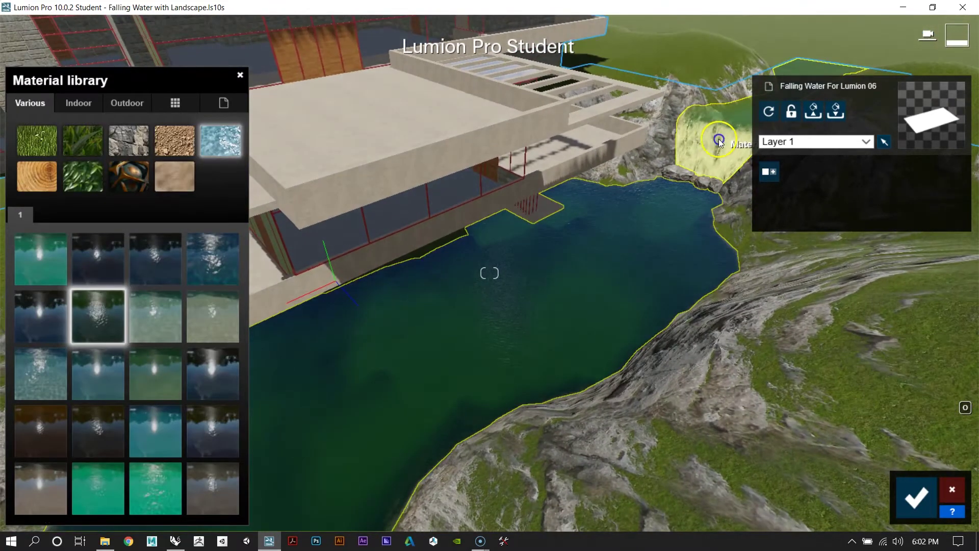
pyautogui.click(719, 139)
pyautogui.click(12, 195)
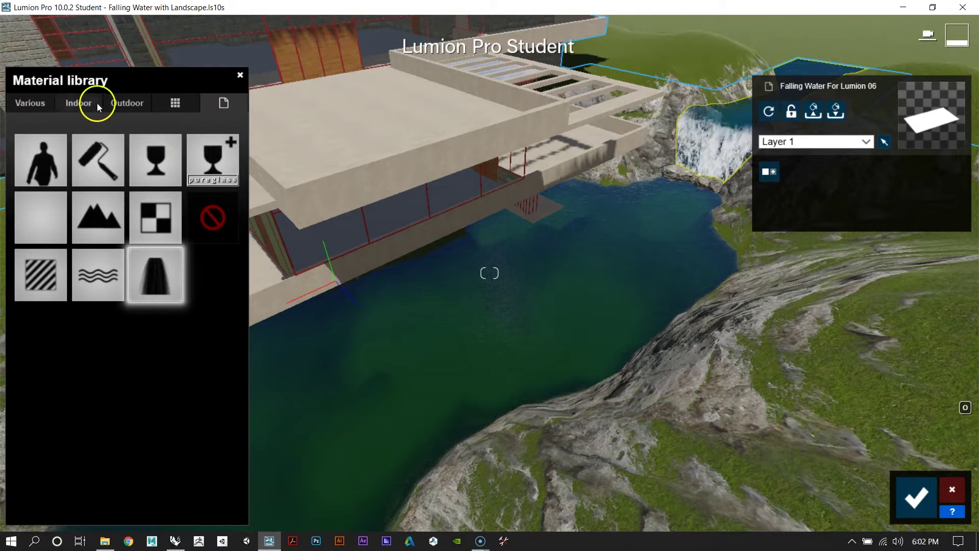
pyautogui.click(31, 104)
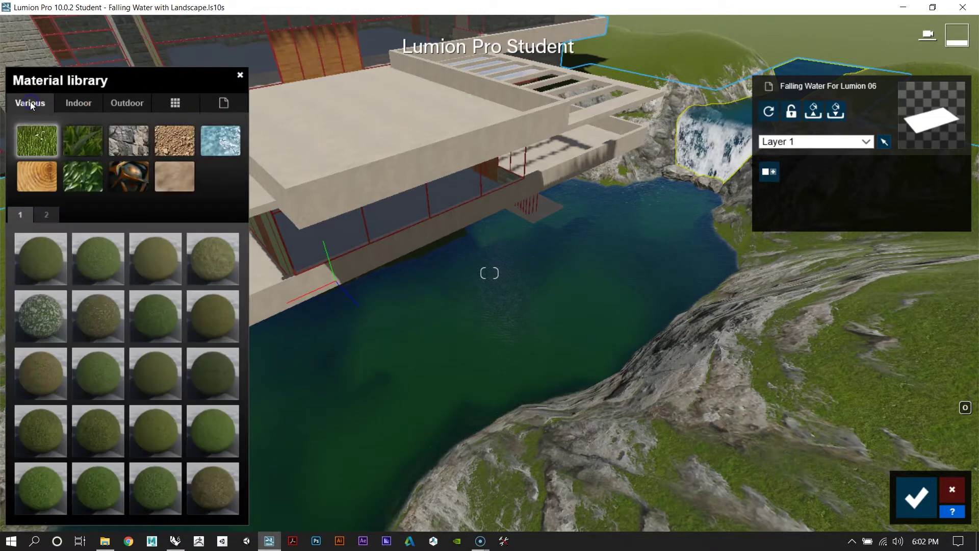
pyautogui.click(225, 104)
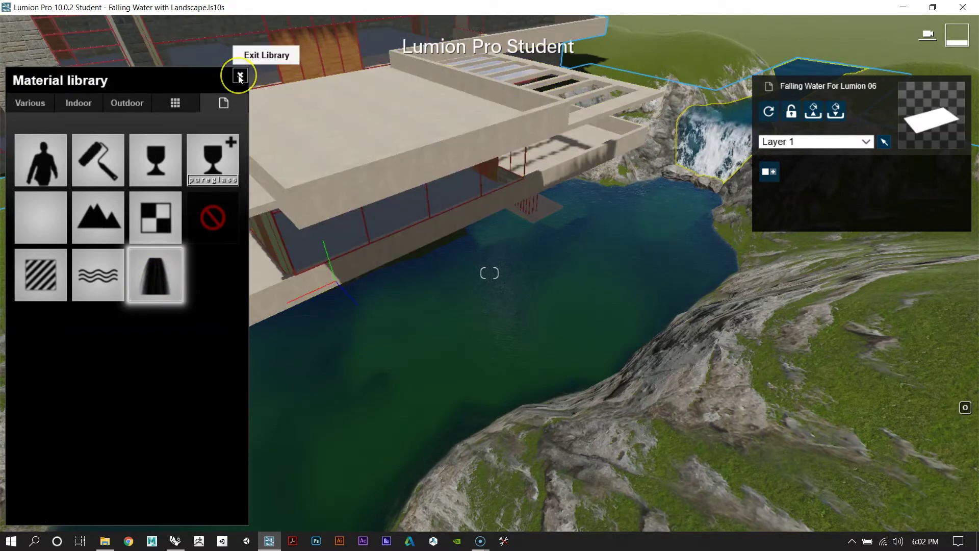
# Examine the waterfall surface up close together with its Waterfall material settings, and leave the material's settings.
pyautogui.moveTo(556, 310); pyautogui.dragTo(556, 309, button='right')
pyautogui.press('w')
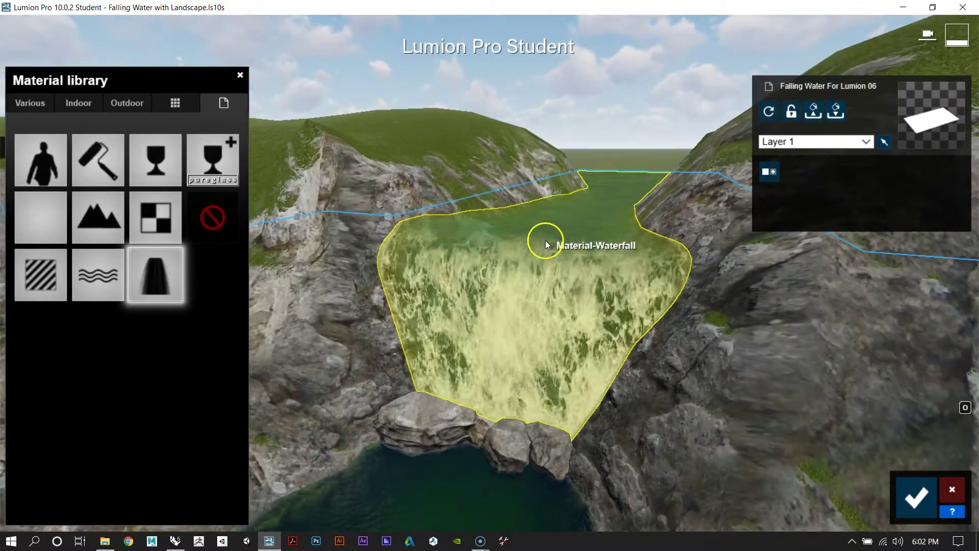
pyautogui.moveTo(495, 355); pyautogui.dragTo(495, 352, button='right')
pyautogui.press('s')
pyautogui.press('w')
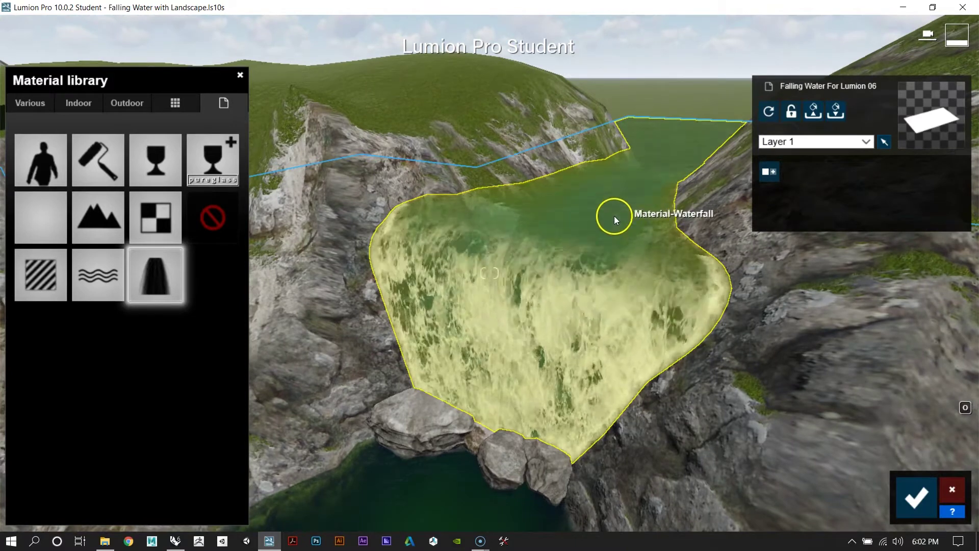
pyautogui.moveTo(526, 366); pyautogui.dragTo(471, 354, button='right')
pyautogui.press('s')
pyautogui.click(240, 75)
pyautogui.press('w')
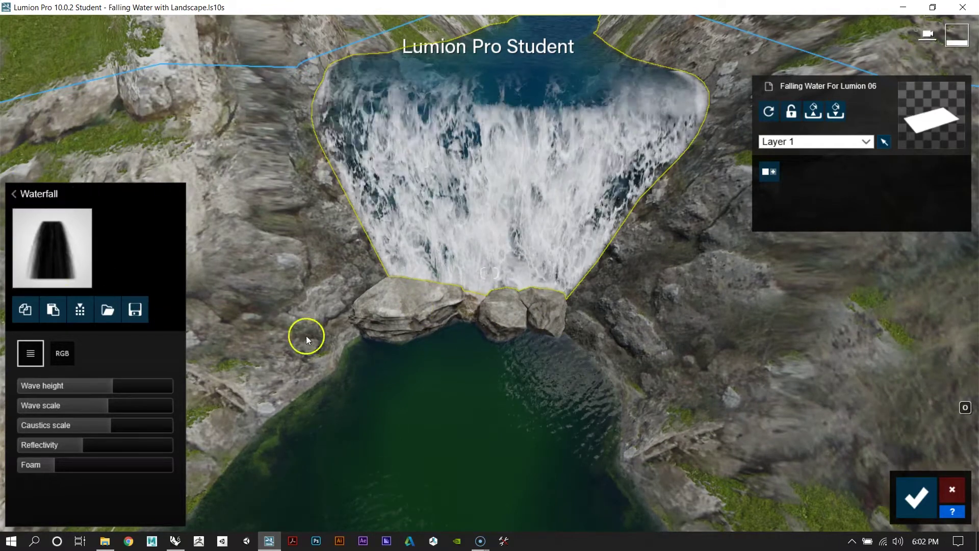
pyautogui.click(375, 326)
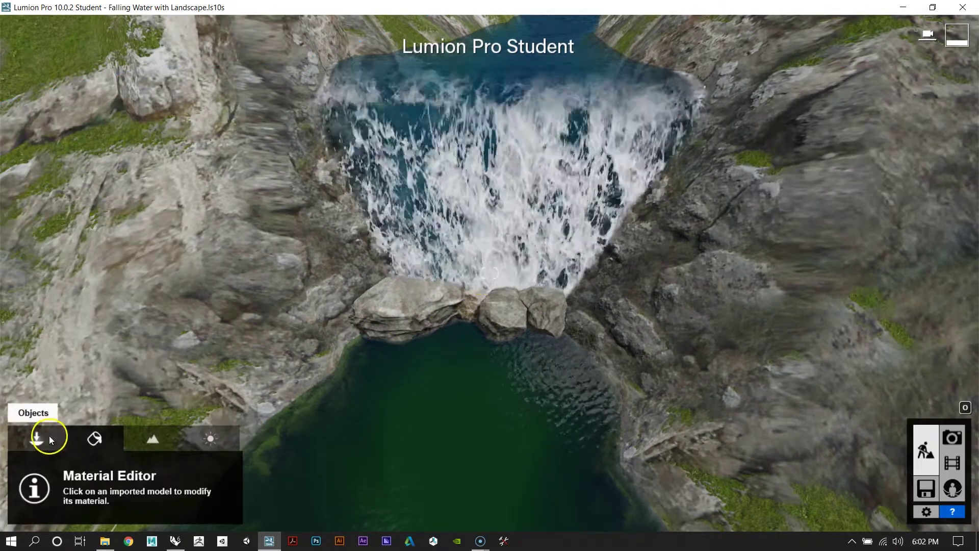
# Open the Nature library's rock models in object placement mode.
pyautogui.click(47, 435)
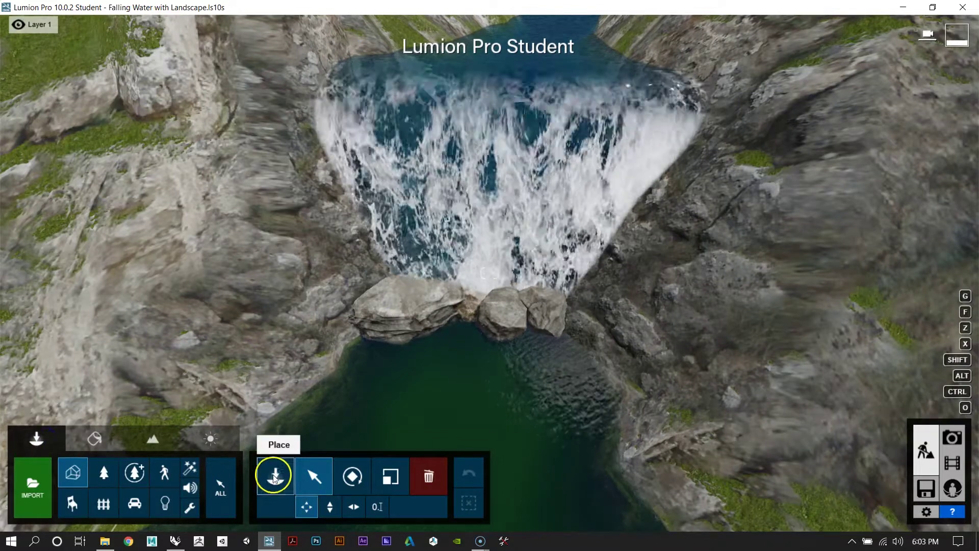
pyautogui.click(276, 475)
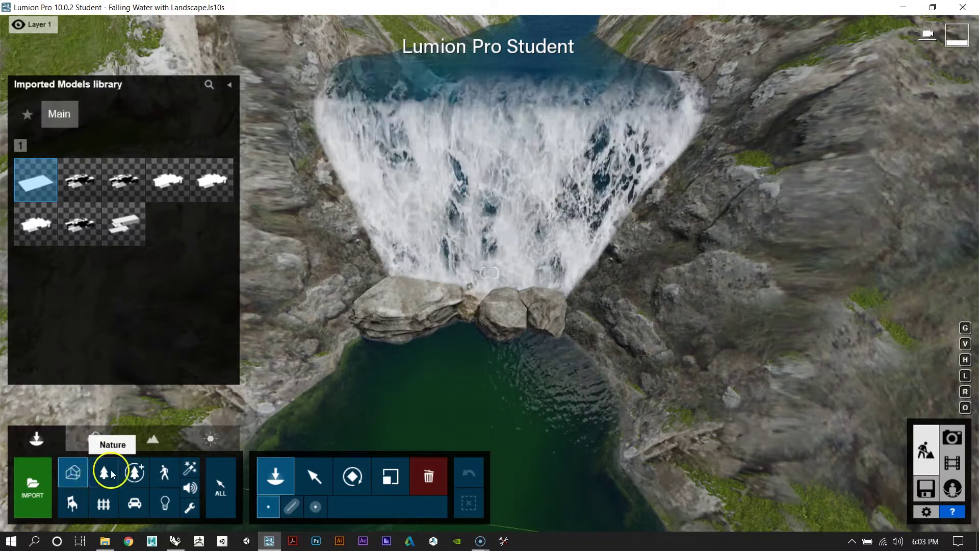
pyautogui.click(104, 473)
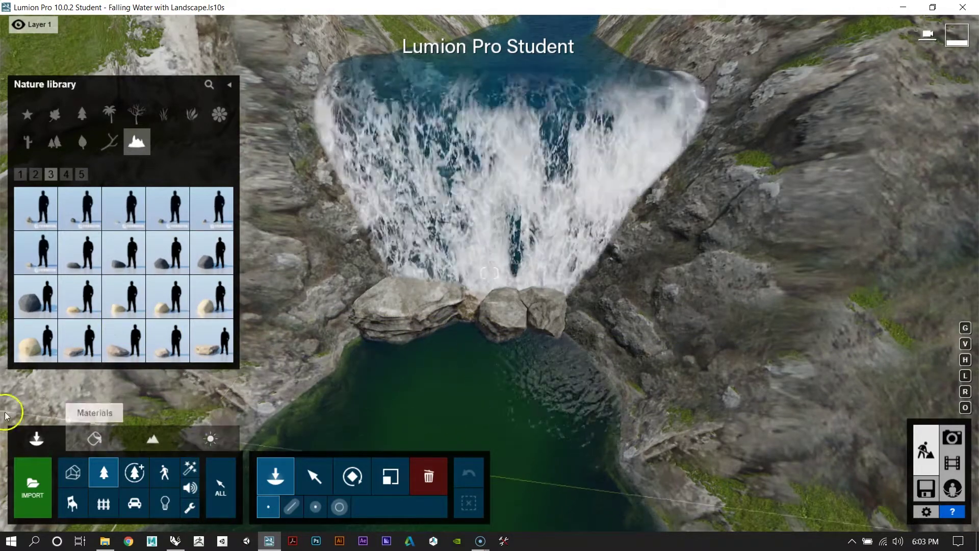
# Try moving the large Stone Grey 008 rock freely at the foot of the waterfall, and undo the move.
pyautogui.click(316, 477)
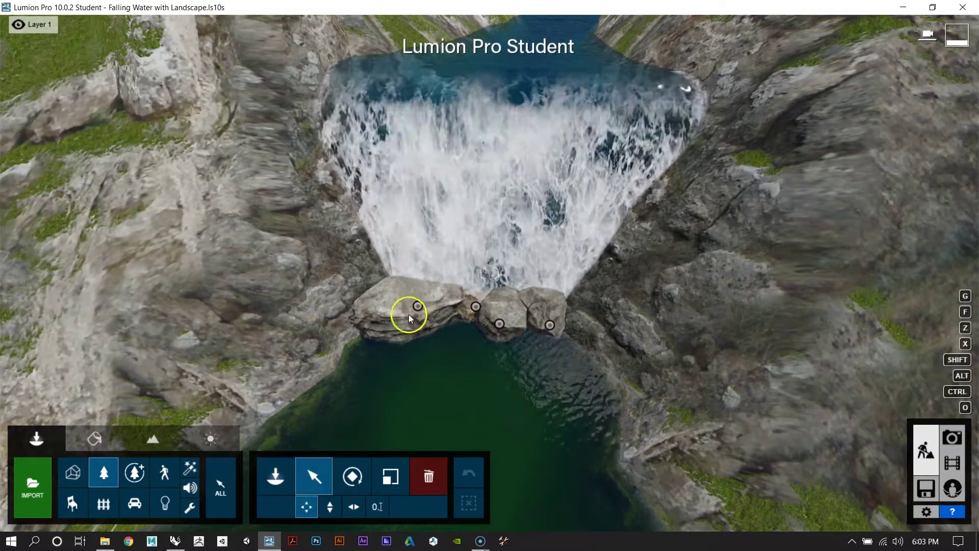
pyautogui.scroll(5, 403, 301)
pyautogui.scroll(3, 415, 306)
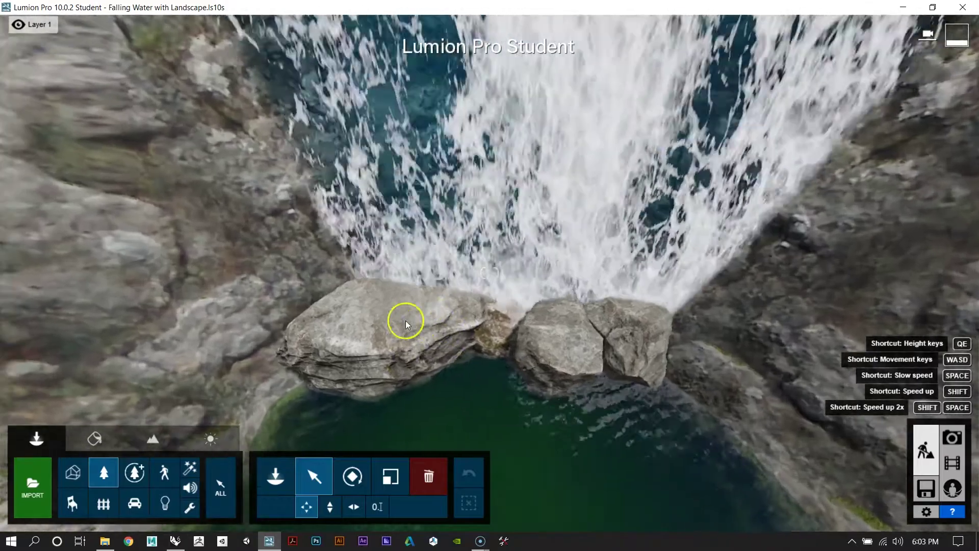
pyautogui.click(430, 341)
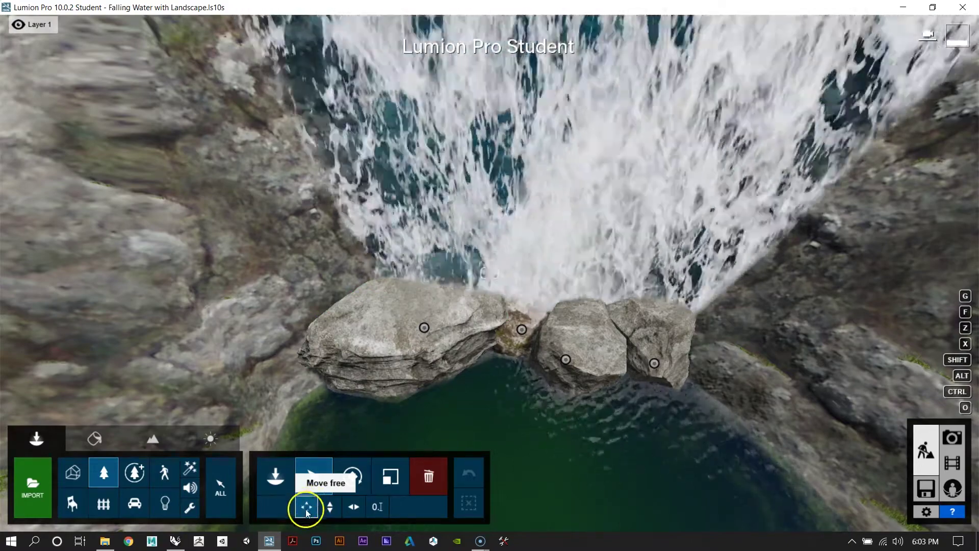
pyautogui.moveTo(426, 333)
pyautogui.mouseDown()
pyautogui.moveTo(422, 299)
pyautogui.moveTo(439, 339)
pyautogui.moveTo(422, 324)
pyautogui.moveTo(434, 331)
pyautogui.mouseUp()
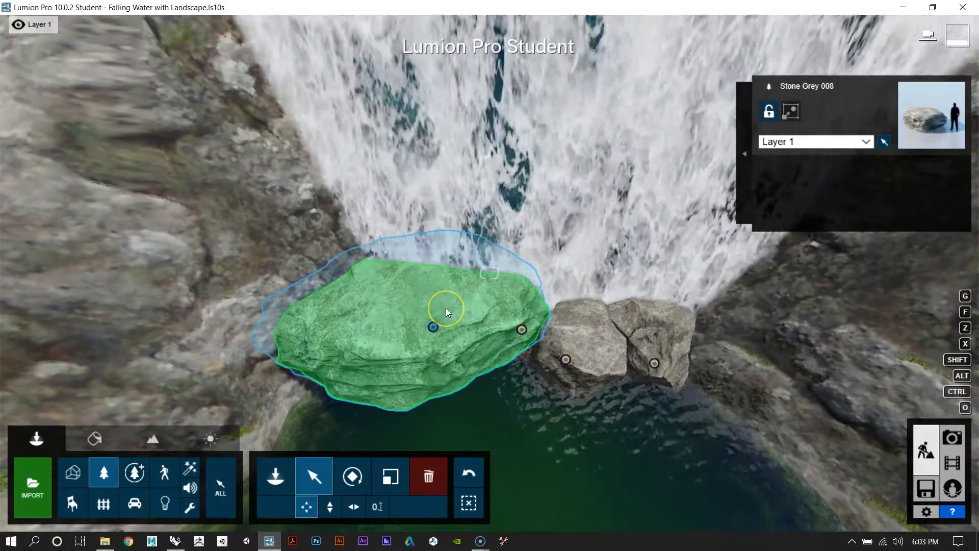
pyautogui.hotkey('ctrl', 'z')
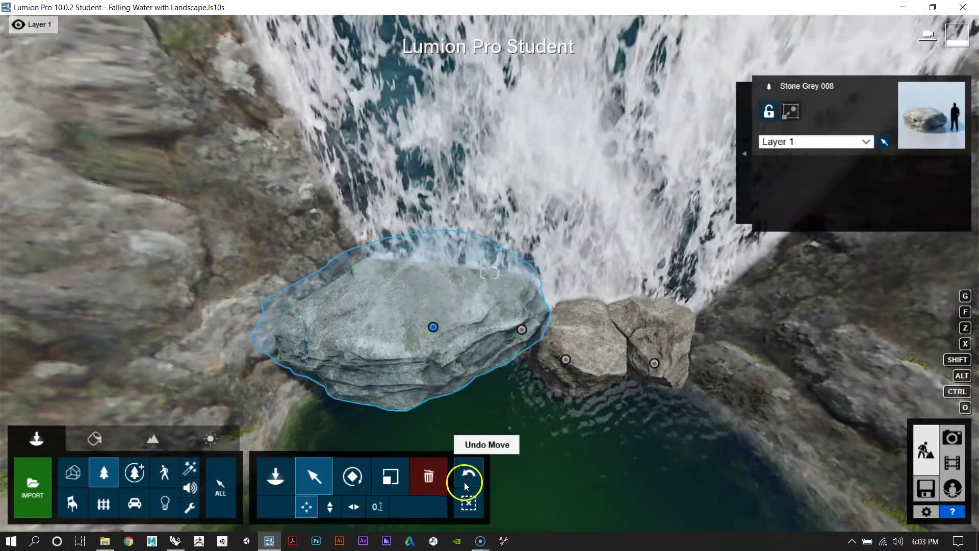
pyautogui.click(469, 477)
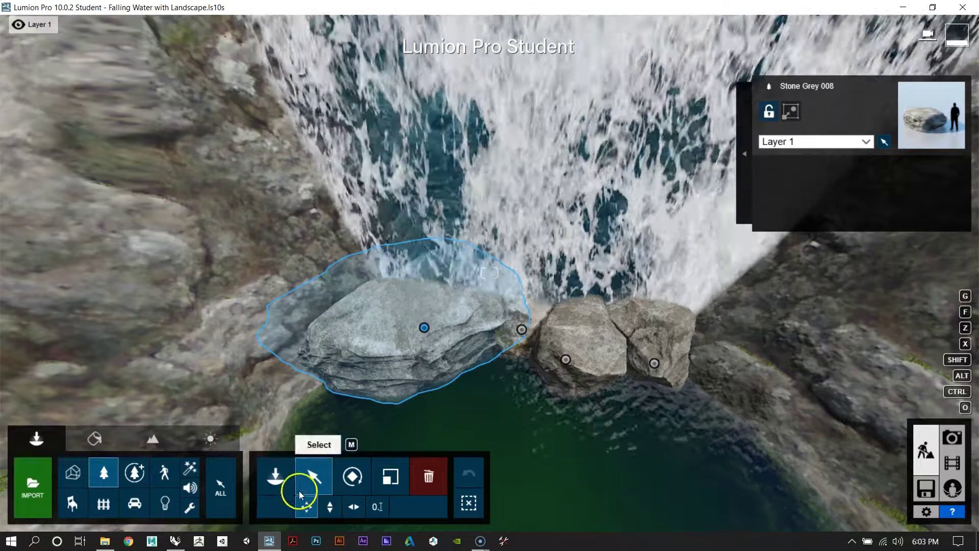
# Switch the selected rock's move mode to horizontal and look over the rocks between the waterfall and the pool.
pyautogui.click(330, 508)
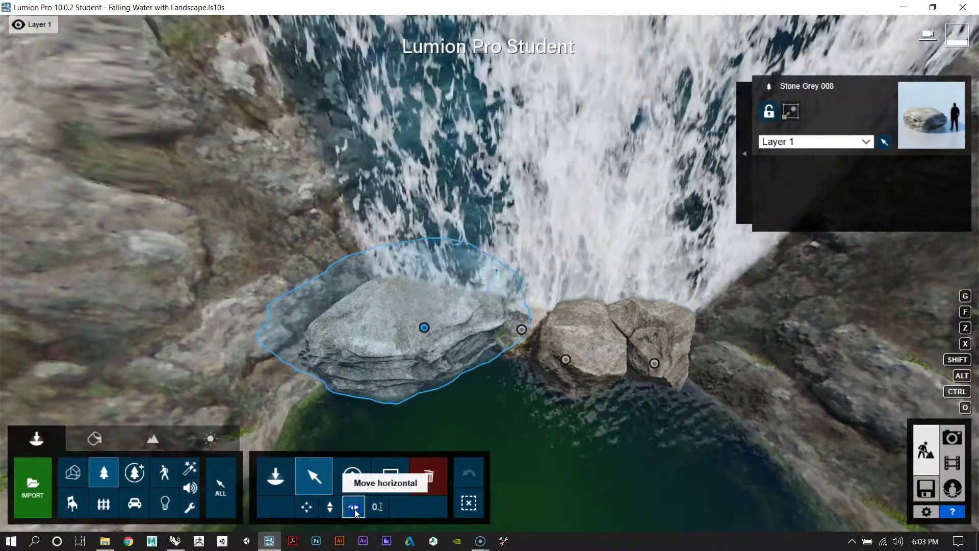
pyautogui.click(354, 508)
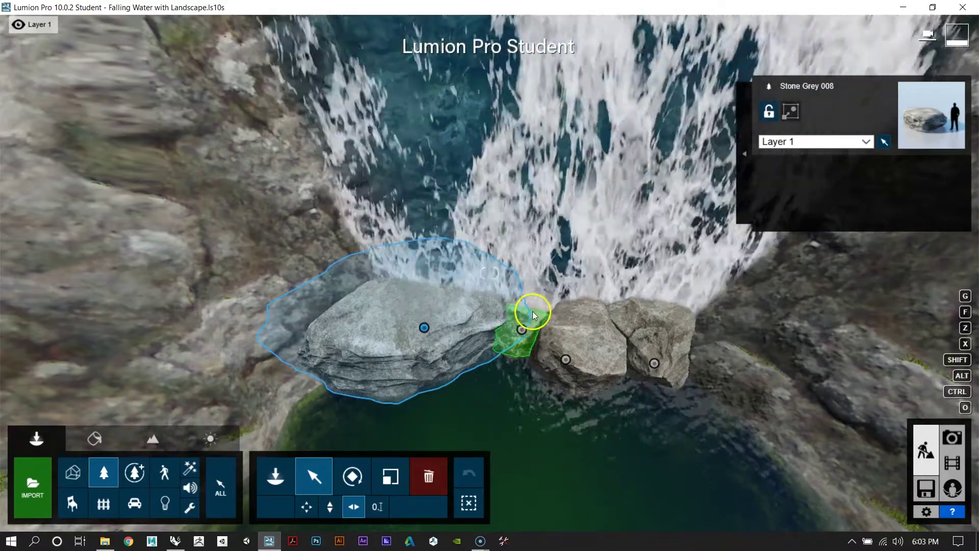
pyautogui.moveTo(491, 340)
pyautogui.mouseDown(button='right')
pyautogui.moveTo(492, 319)
pyautogui.moveTo(495, 346)
pyautogui.moveTo(503, 336)
pyautogui.mouseUp(button='right')
pyautogui.press('s')
pyautogui.moveTo(490, 302); pyautogui.dragTo(493, 301, button='right')
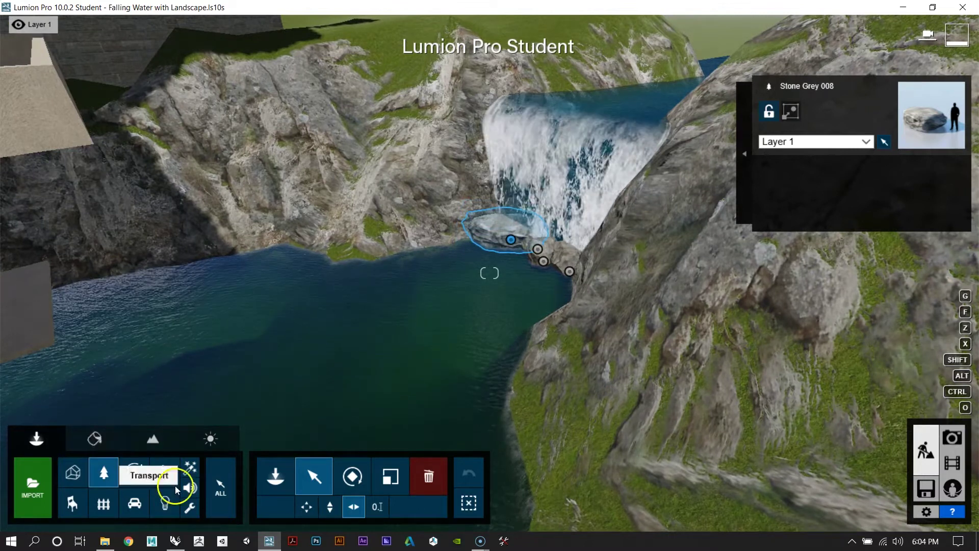
# Browse the Nature library's plant categories in placement mode, including leafless trees, conifers and grass.
pyautogui.click(112, 474)
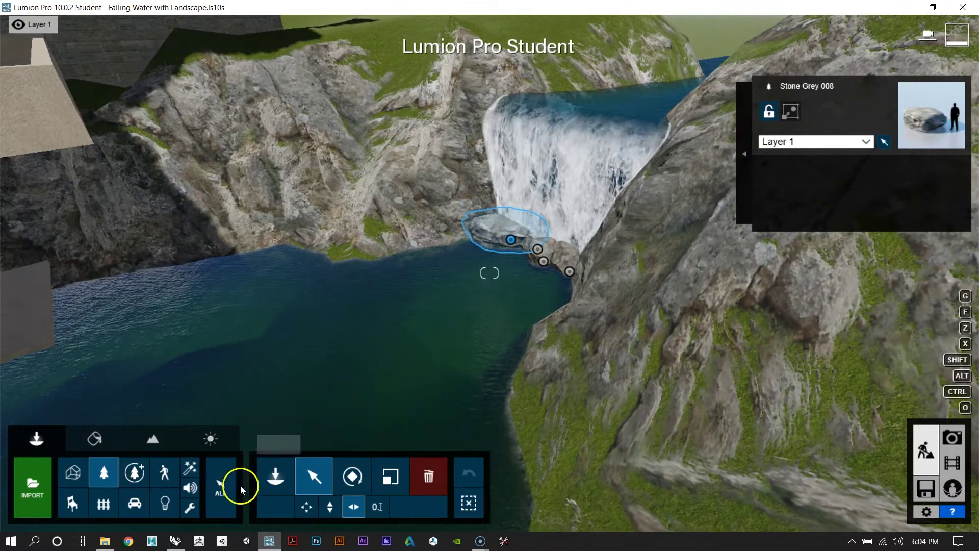
pyautogui.click(276, 477)
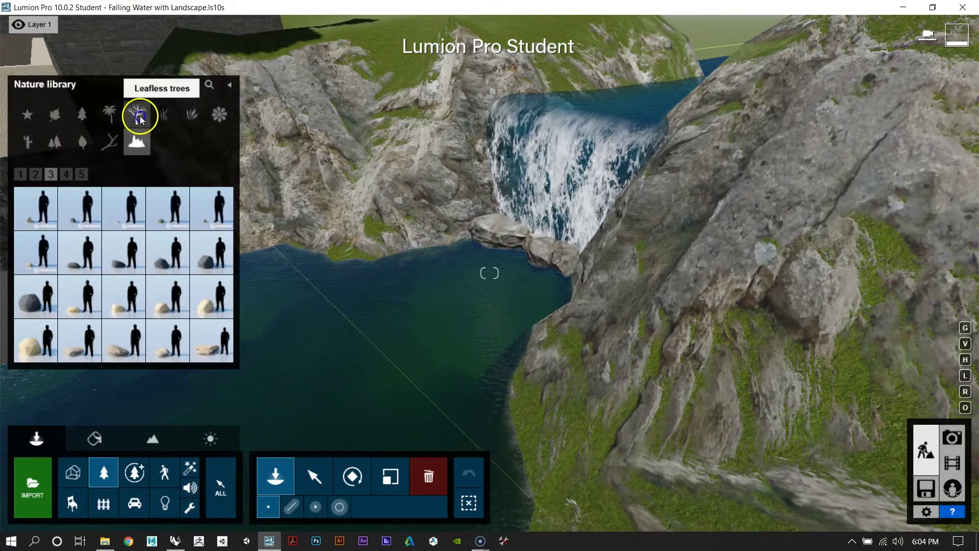
pyautogui.click(140, 117)
pyautogui.click(51, 115)
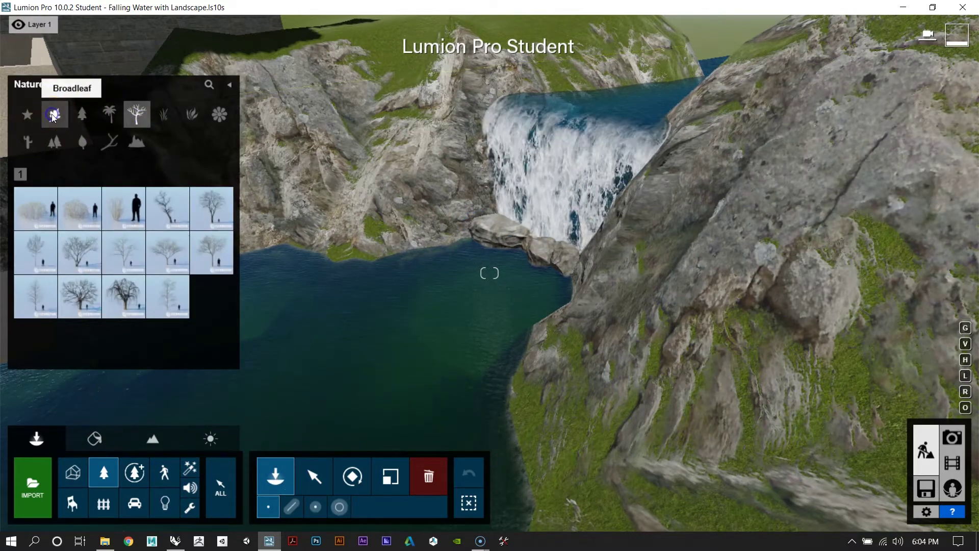
pyautogui.click(28, 115)
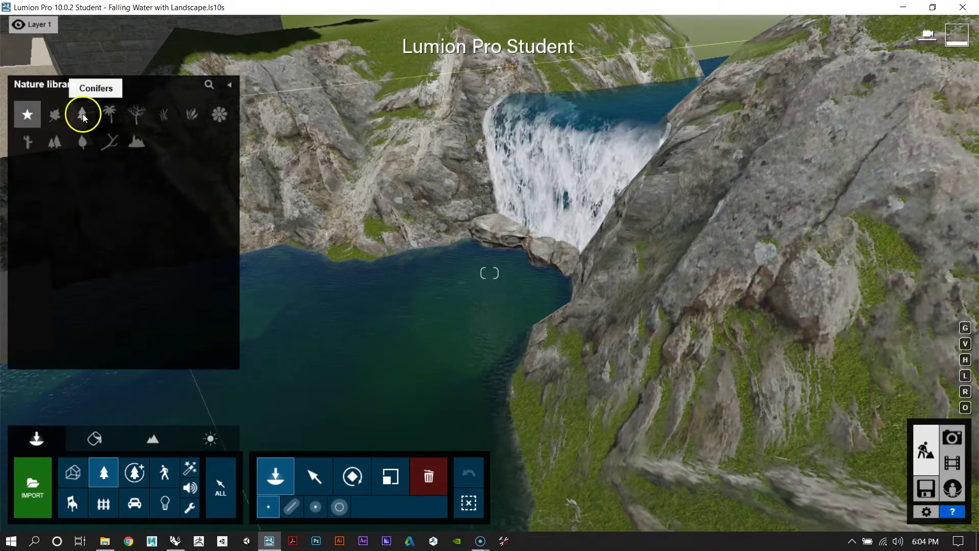
pyautogui.click(83, 115)
pyautogui.click(136, 118)
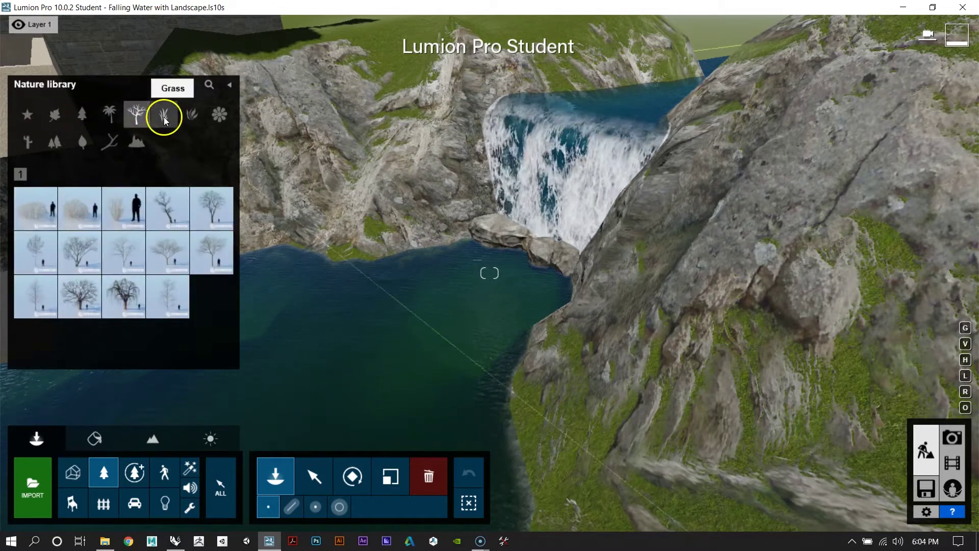
pyautogui.click(164, 114)
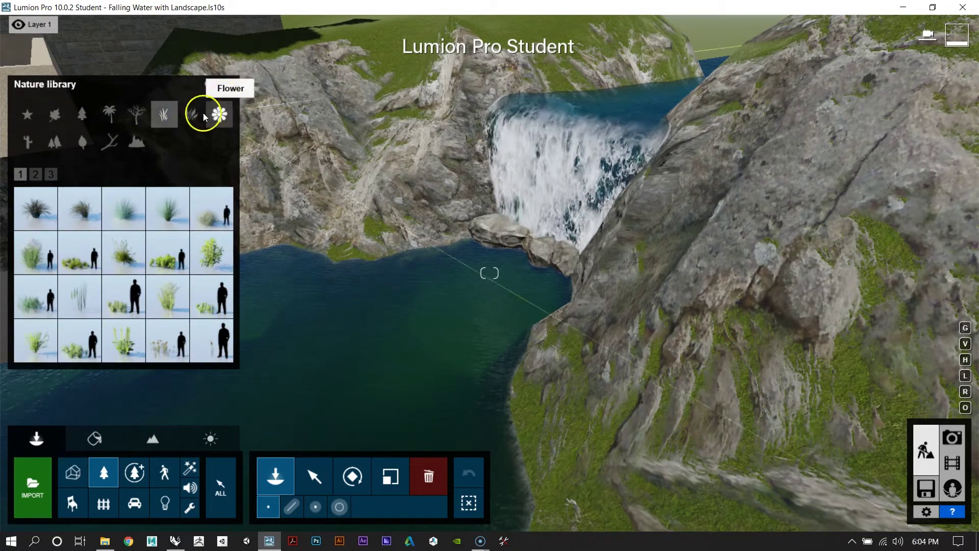
# Place three single clumps of the tan, dry-looking grass on the green hill away from the waterfall.
pyautogui.press('s')
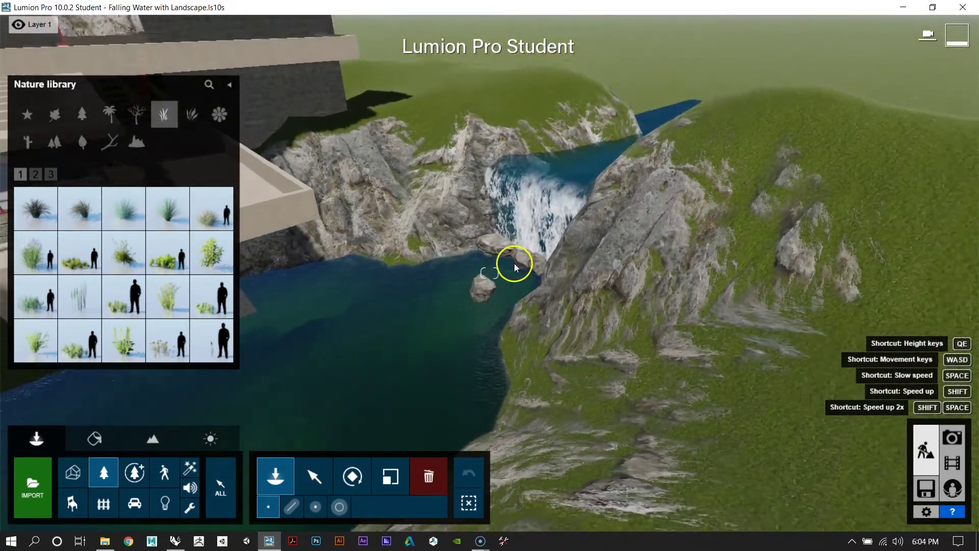
pyautogui.moveTo(514, 263)
pyautogui.mouseDown(button='right')
pyautogui.moveTo(519, 271)
pyautogui.moveTo(524, 263)
pyautogui.moveTo(518, 271)
pyautogui.mouseUp(button='right')
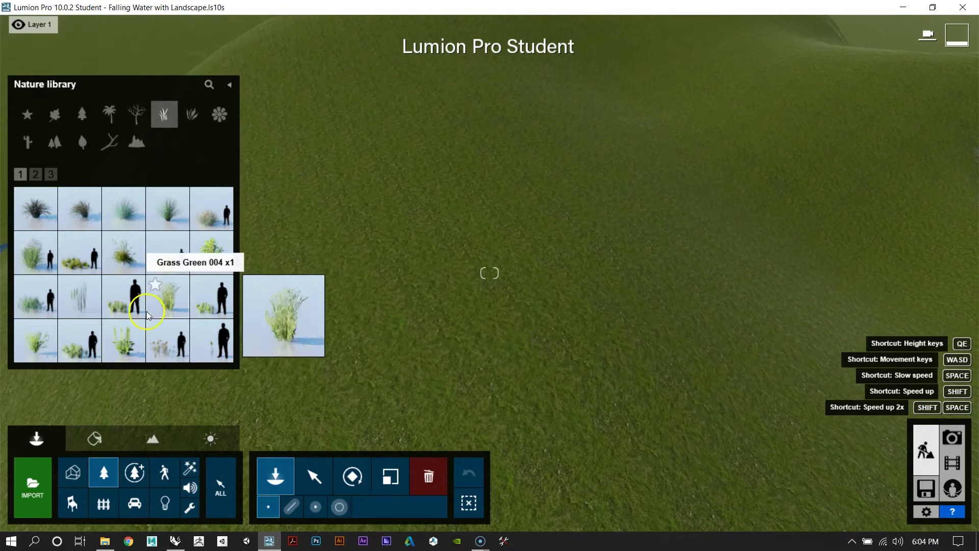
pyautogui.click(170, 348)
pyautogui.click(510, 284)
pyautogui.moveTo(499, 276); pyautogui.dragTo(503, 278, button='right')
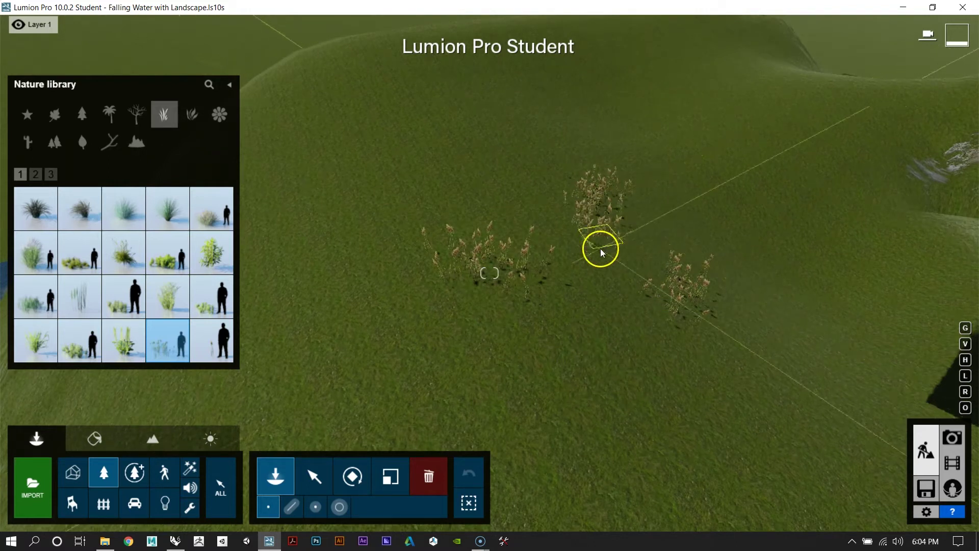
# Lay out a line placement of the same grass across the hill behind the single clumps.
pyautogui.click(292, 508)
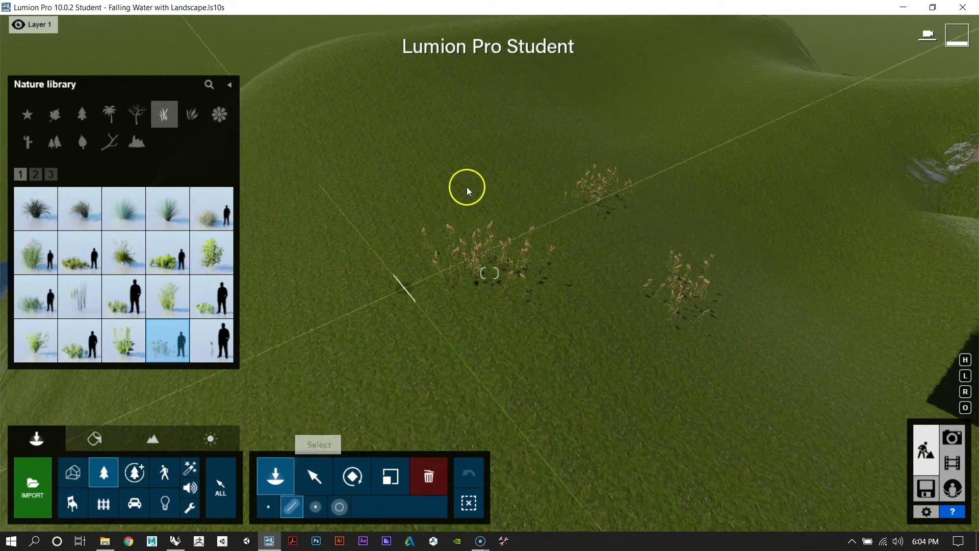
pyautogui.click(547, 164)
pyautogui.moveTo(335, 203)
pyautogui.mouseDown()
pyautogui.moveTo(170, 412)
pyautogui.moveTo(517, 191)
pyautogui.mouseUp()
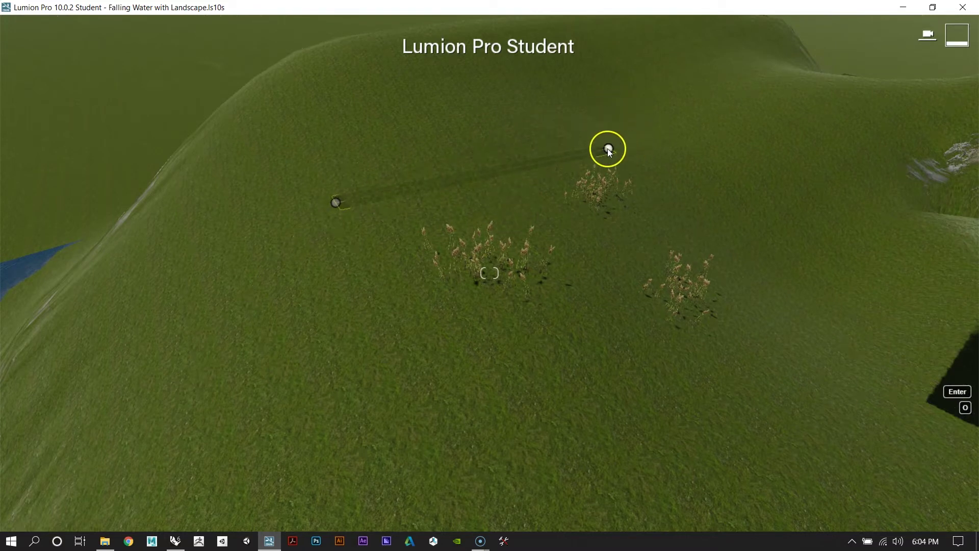
pyautogui.moveTo(608, 149); pyautogui.dragTo(606, 147)
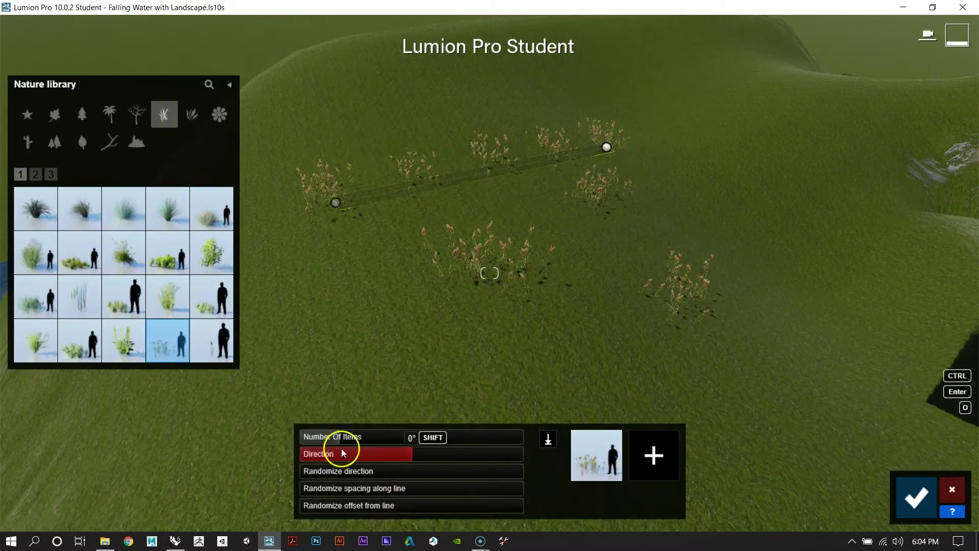
# Increase the grass line's number of items, turn them, randomize direction to 0.4 plus spacing and offset, and accept the line while browsing conifers.
pyautogui.moveTo(346, 442)
pyautogui.mouseDown()
pyautogui.moveTo(403, 437)
pyautogui.moveTo(356, 438)
pyautogui.mouseUp()
pyautogui.click(407, 455)
pyautogui.moveTo(407, 455); pyautogui.dragTo(399, 486)
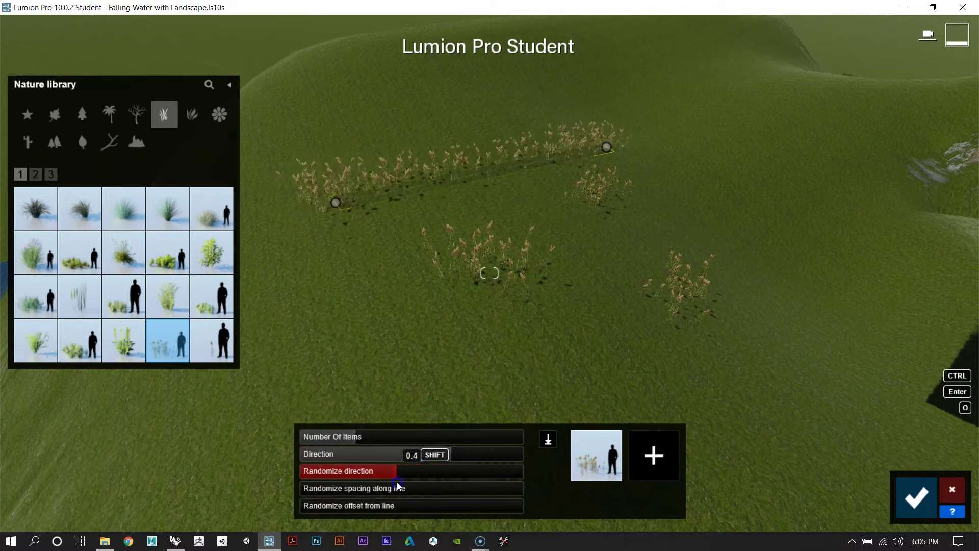
pyautogui.moveTo(306, 491); pyautogui.dragTo(468, 495)
pyautogui.moveTo(380, 513); pyautogui.dragTo(443, 495)
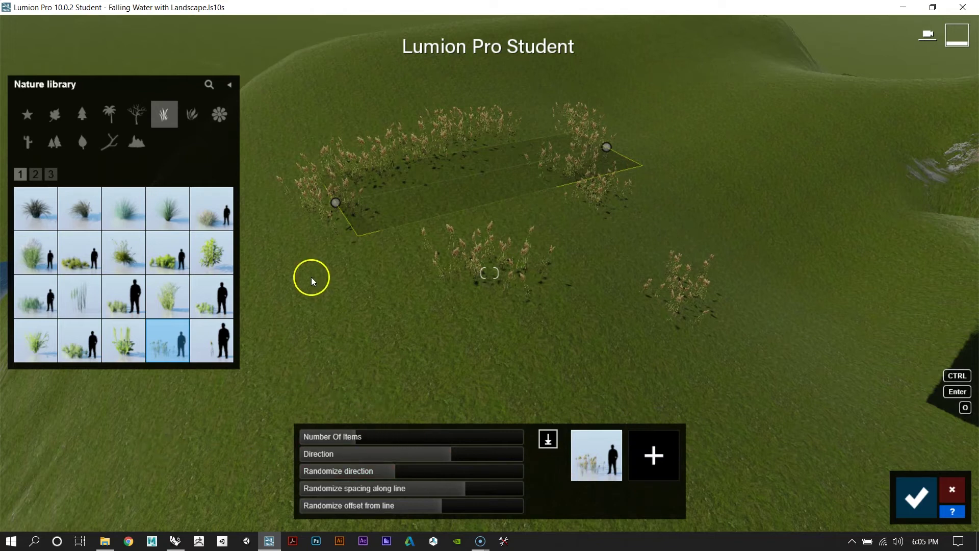
pyautogui.click(106, 123)
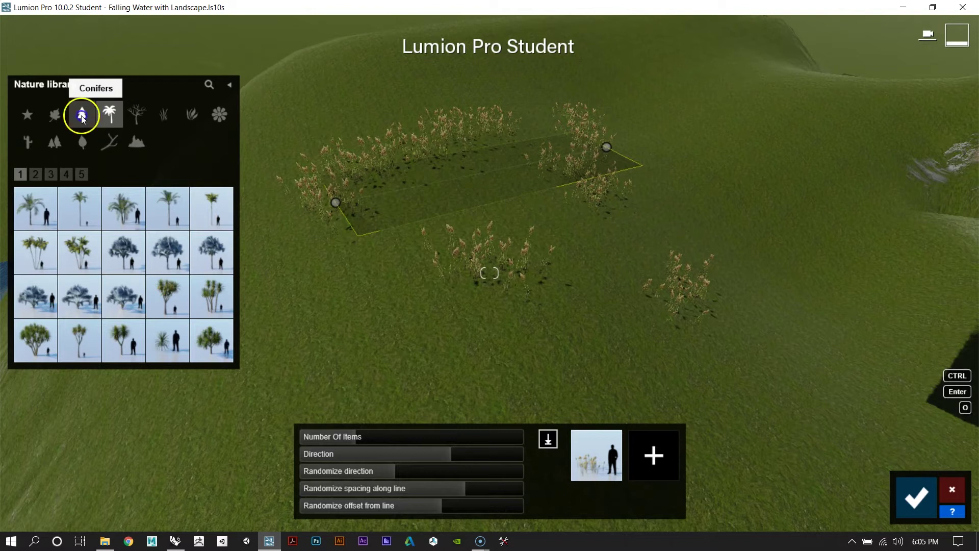
pyautogui.click(83, 117)
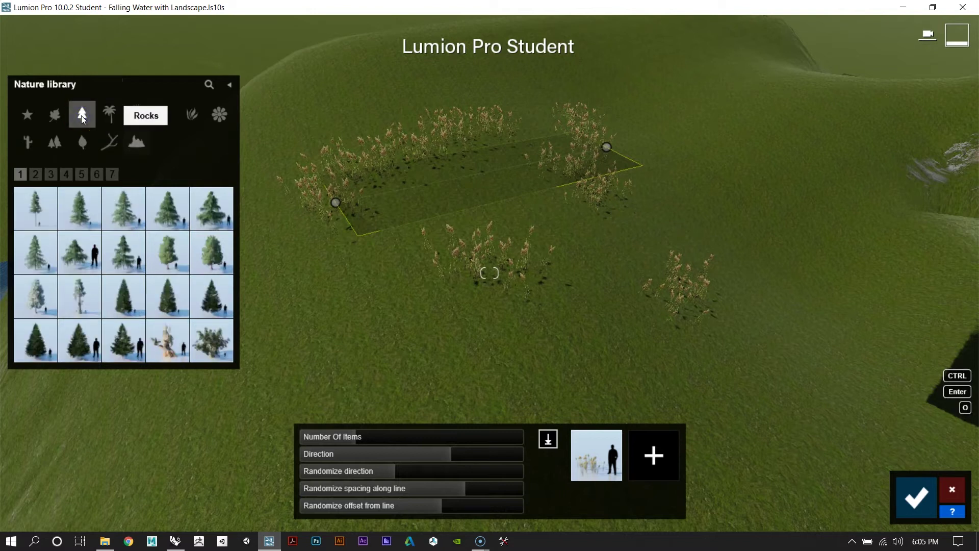
pyautogui.click(913, 497)
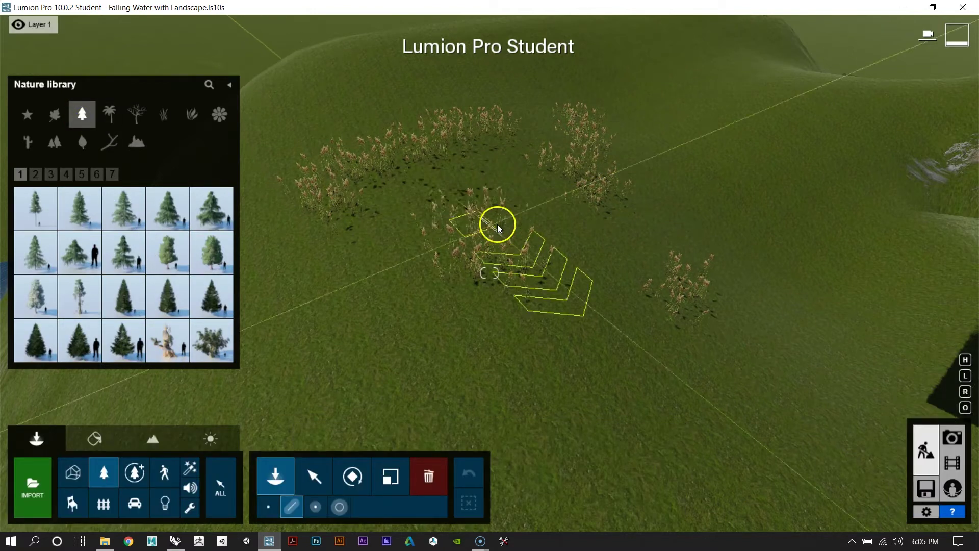
# Scatter clusters of a bushy dark conifer over the hill beside the grass with cluster placement.
pyautogui.click(126, 345)
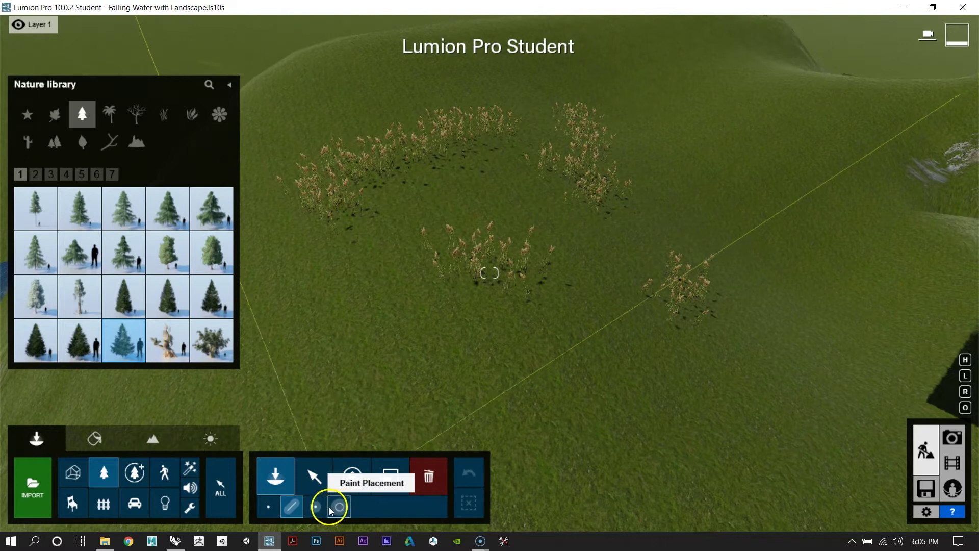
pyautogui.click(316, 508)
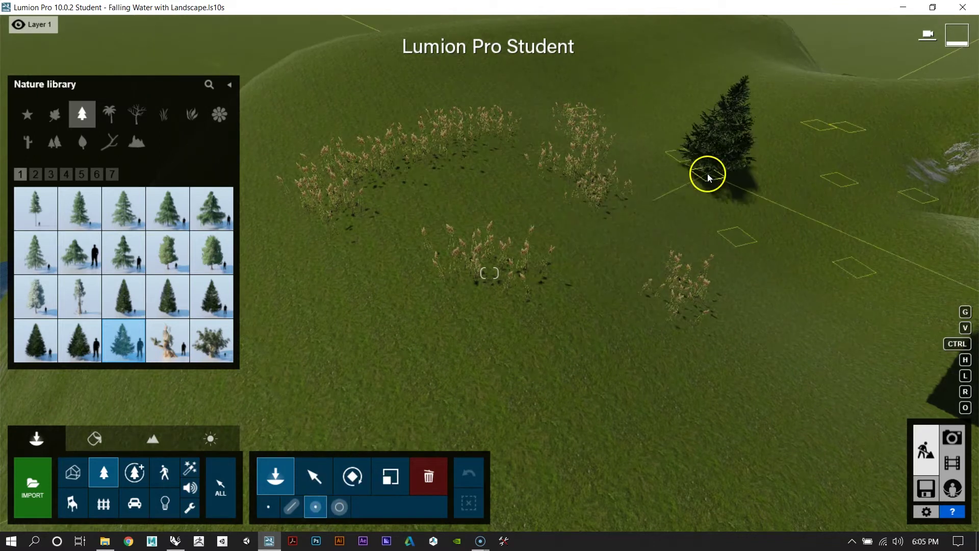
pyautogui.click(551, 130)
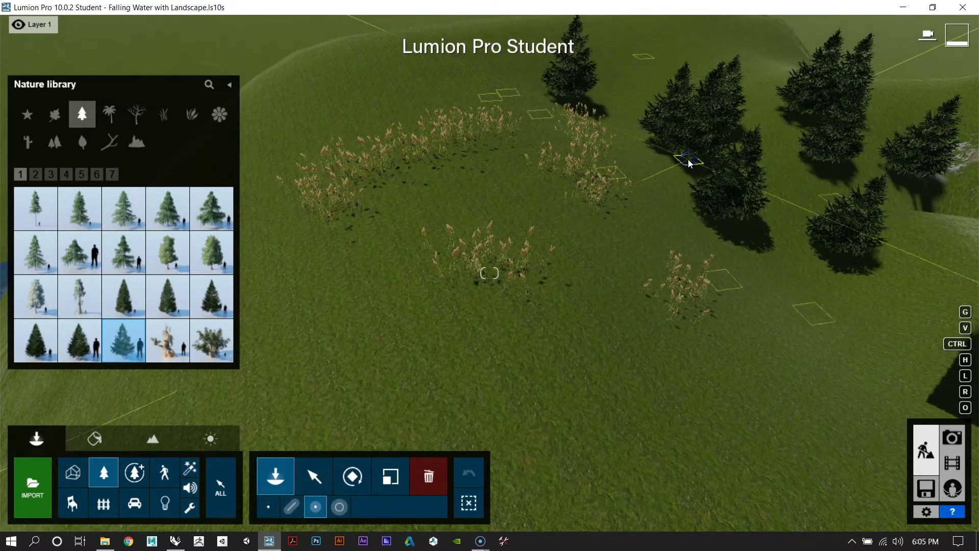
pyautogui.click(339, 426)
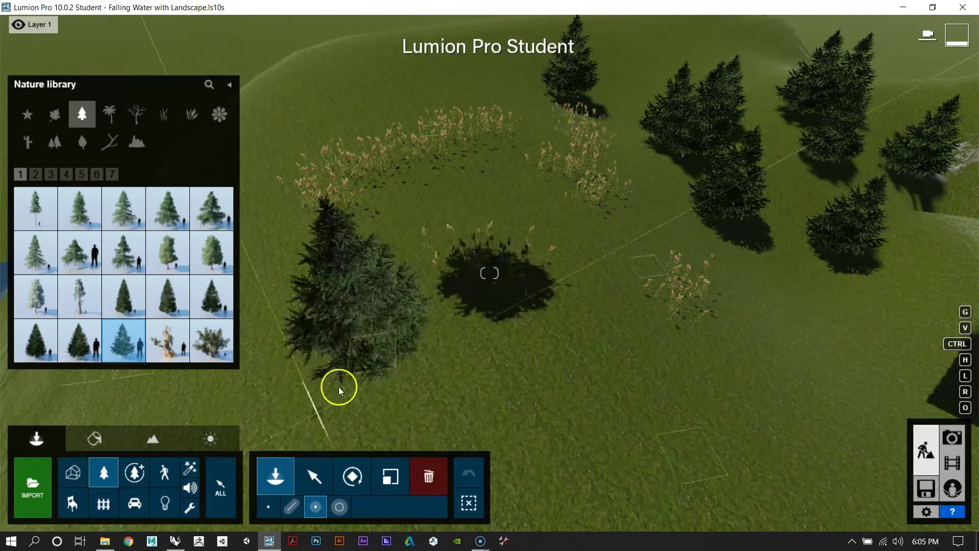
# Paint a dense stand of the same conifer over the grassy hill and erase all the conifers there.
pyautogui.click(339, 507)
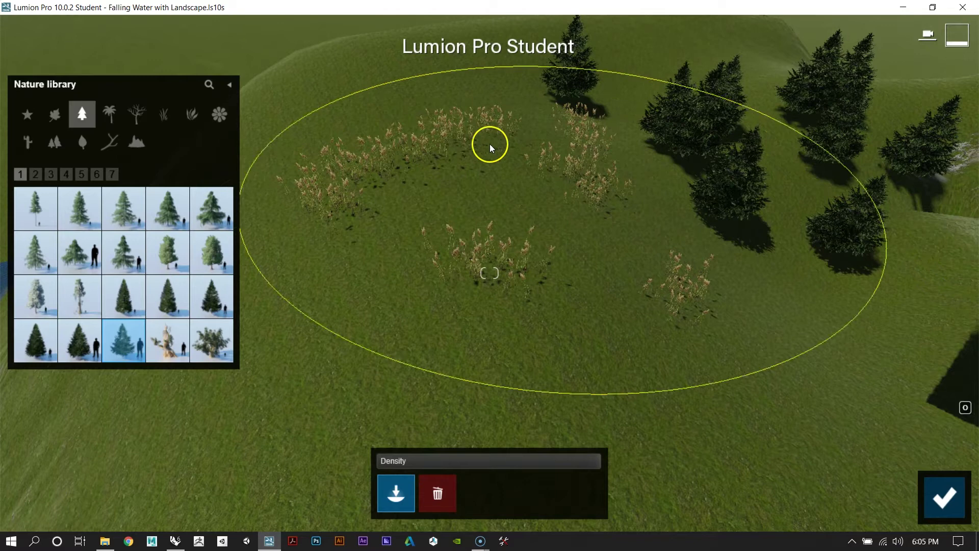
pyautogui.moveTo(580, 449)
pyautogui.mouseDown()
pyautogui.moveTo(562, 270)
pyautogui.moveTo(490, 245)
pyautogui.moveTo(721, 235)
pyautogui.mouseUp()
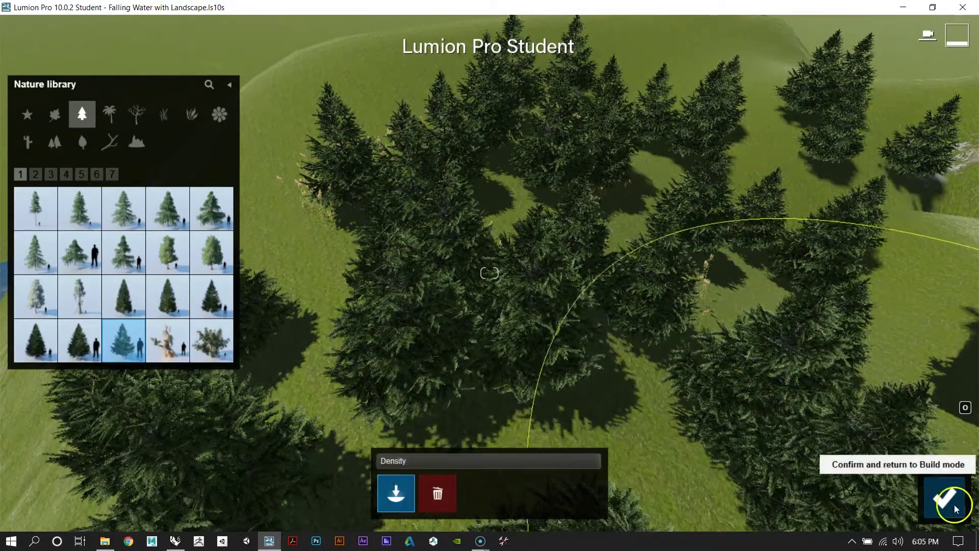
pyautogui.click(437, 493)
pyautogui.moveTo(502, 325)
pyautogui.mouseDown()
pyautogui.moveTo(429, 304)
pyautogui.moveTo(599, 184)
pyautogui.mouseUp()
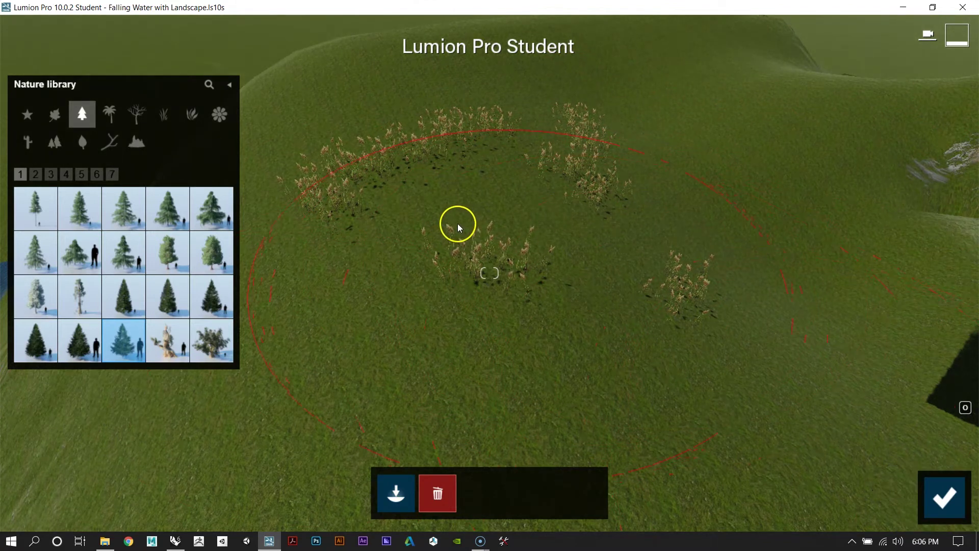
# Look over the house, river and waterfall, leave paint placement, and approach the lawn beside the stone tower.
pyautogui.press('s')
pyautogui.moveTo(442, 245); pyautogui.dragTo(385, 247, button='right')
pyautogui.press('s')
pyautogui.press('s')
pyautogui.press('a')
pyautogui.press('w')
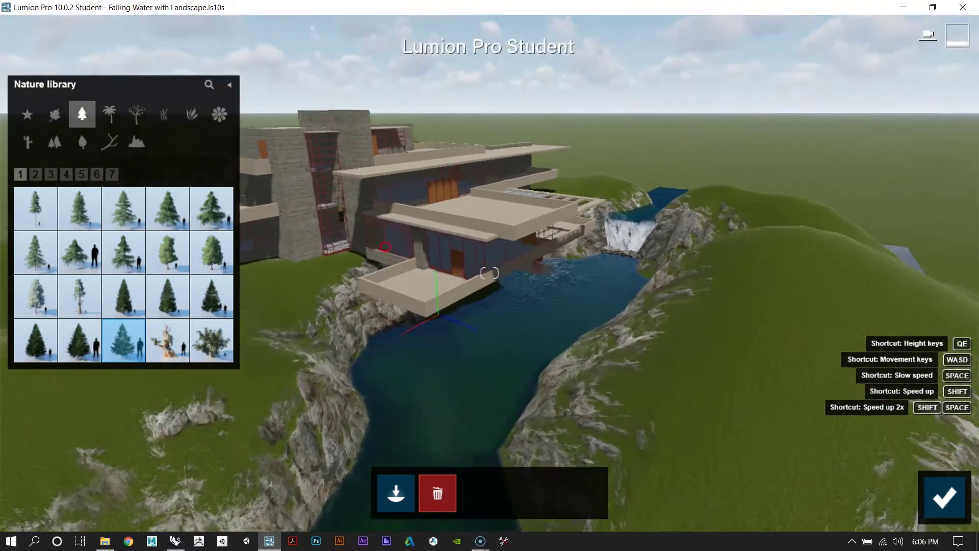
pyautogui.moveTo(385, 247); pyautogui.dragTo(386, 247, button='right')
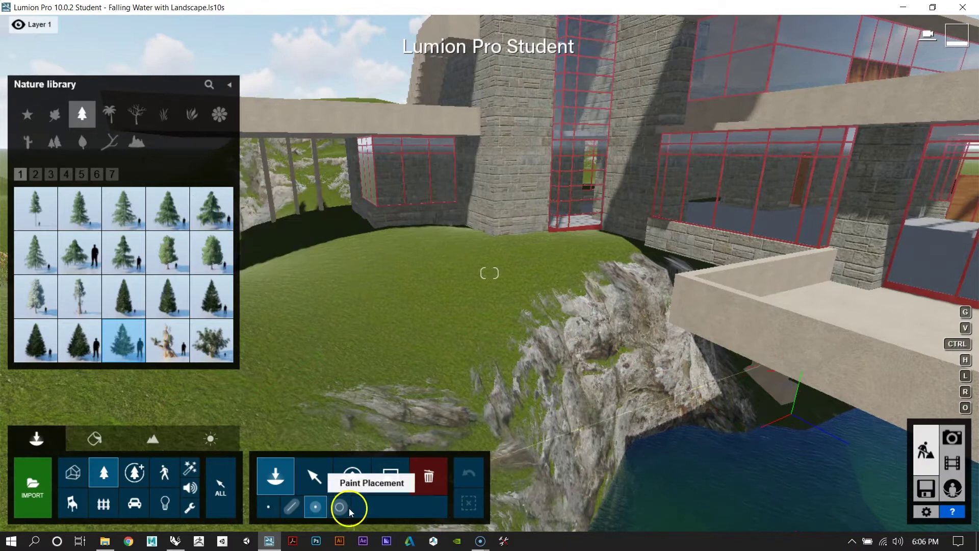
# Turn on landscape grass for the terrain around the house.
pyautogui.click(152, 438)
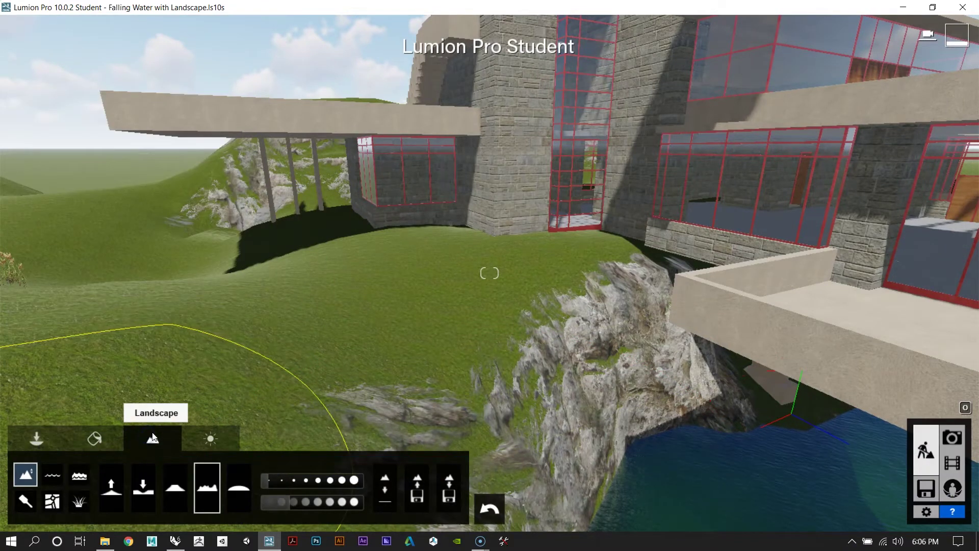
pyautogui.press('s')
pyautogui.moveTo(359, 296); pyautogui.dragTo(359, 296, button='right')
pyautogui.moveTo(359, 297); pyautogui.dragTo(360, 295, button='right')
pyautogui.press('q')
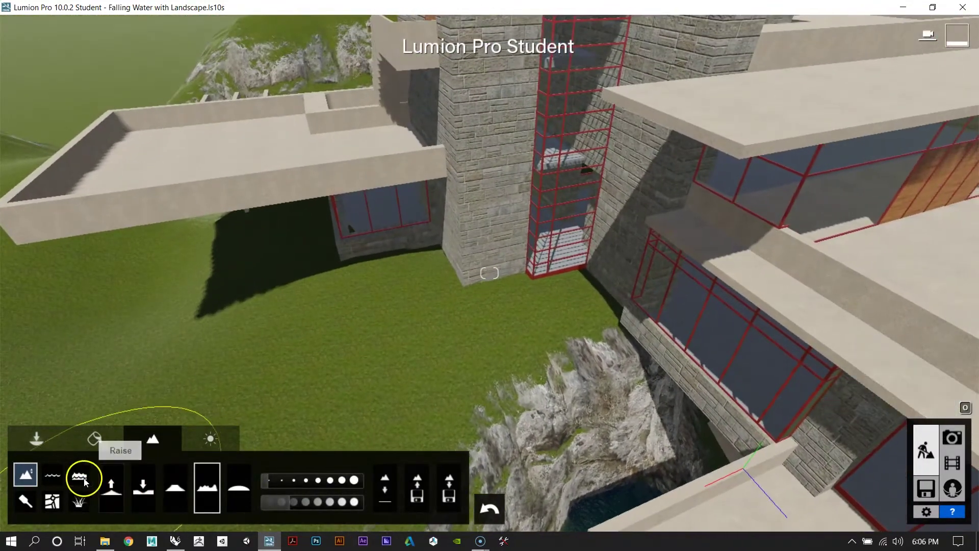
pyautogui.click(77, 503)
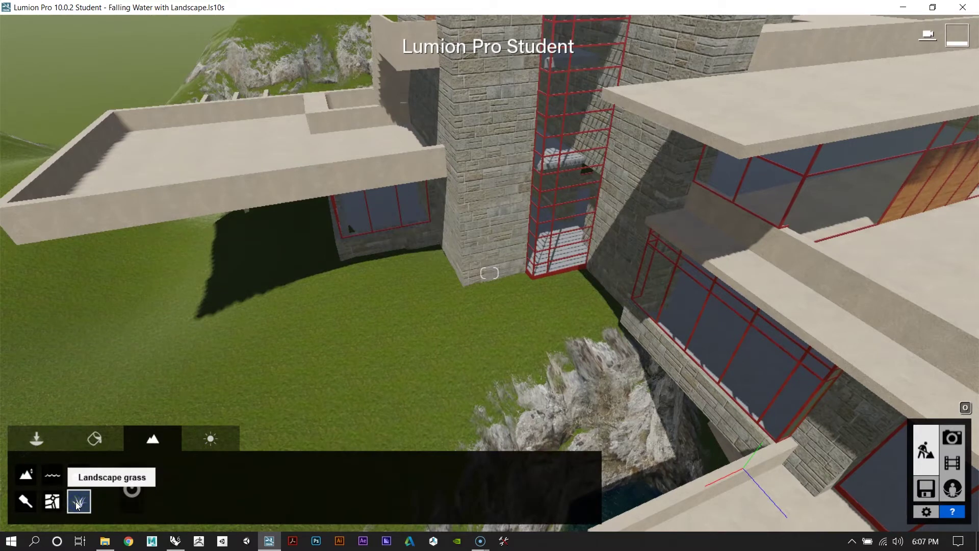
pyautogui.click(131, 491)
# Compare the lawn by the stone walls up close with landscape grass off and on.
pyautogui.moveTo(317, 324); pyautogui.dragTo(440, 344, button='right')
pyautogui.press('w')
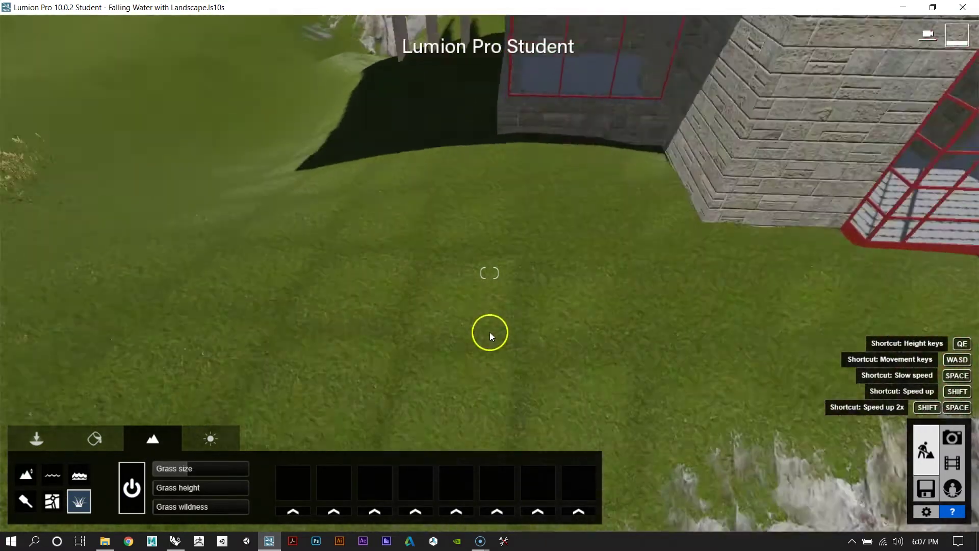
pyautogui.moveTo(498, 314); pyautogui.dragTo(471, 182, button='right')
pyautogui.moveTo(483, 253); pyautogui.dragTo(484, 253, button='right')
pyautogui.click(131, 482)
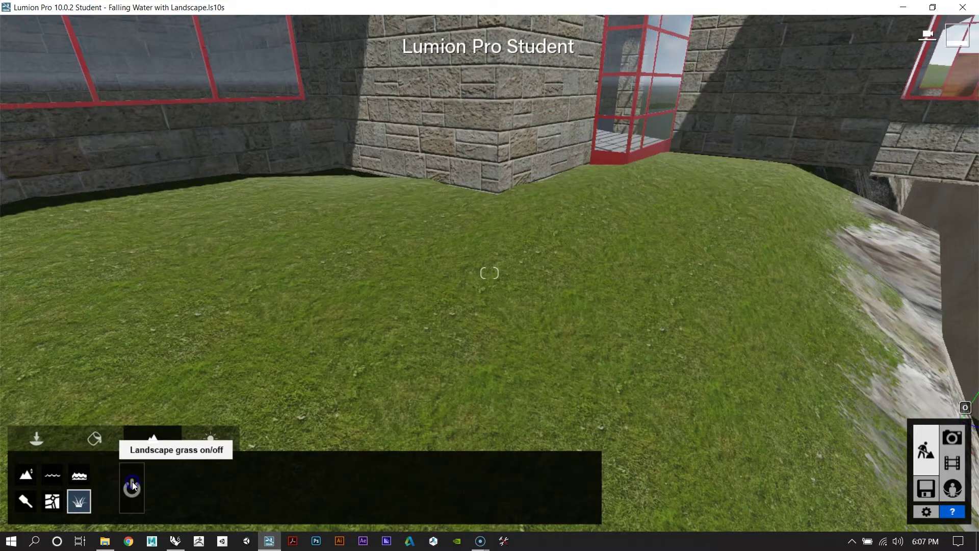
pyautogui.click(131, 486)
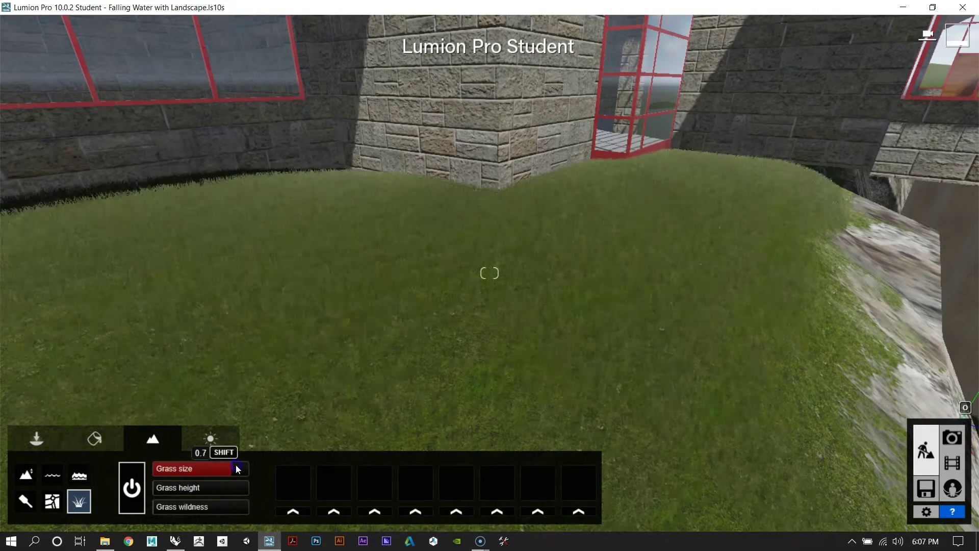
# Adjust the landscape grass's size, height and wildness so that the lawn is short and natural.
pyautogui.moveTo(243, 466); pyautogui.dragTo(207, 468)
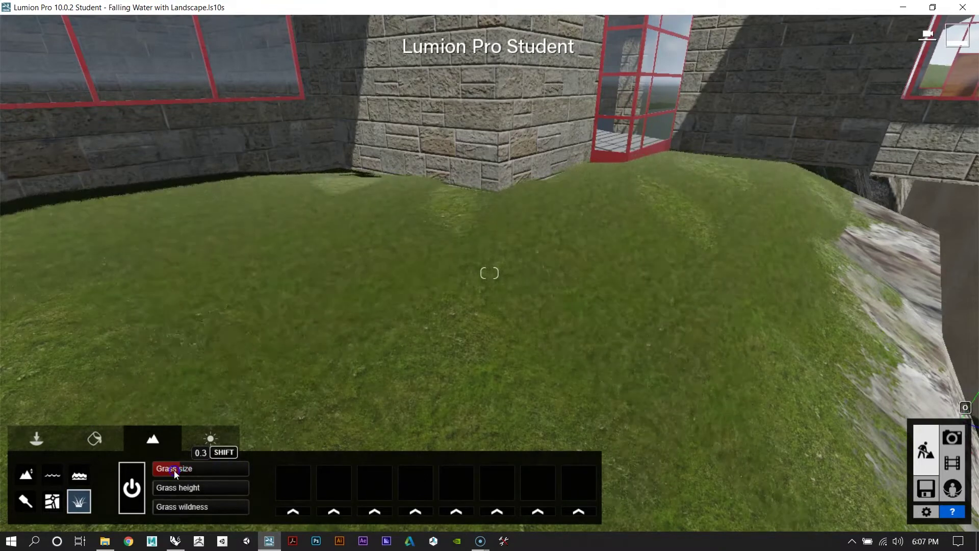
pyautogui.click(200, 489)
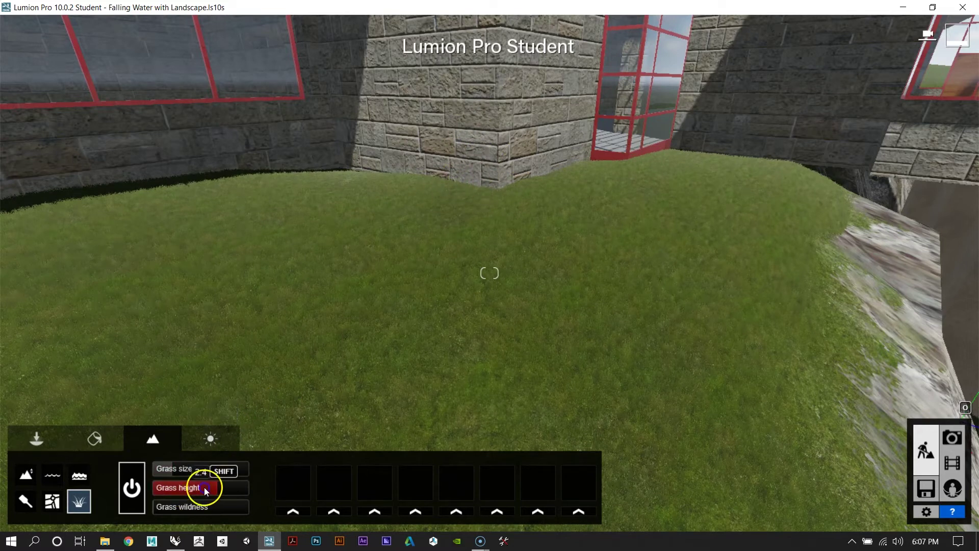
pyautogui.moveTo(186, 489)
pyautogui.mouseDown()
pyautogui.moveTo(219, 485)
pyautogui.moveTo(177, 508)
pyautogui.moveTo(264, 502)
pyautogui.moveTo(188, 496)
pyautogui.moveTo(198, 505)
pyautogui.mouseUp()
# Switch landscape grass off and back on to compare the adjusted lawn with the bare ground texture.
pyautogui.click(306, 485)
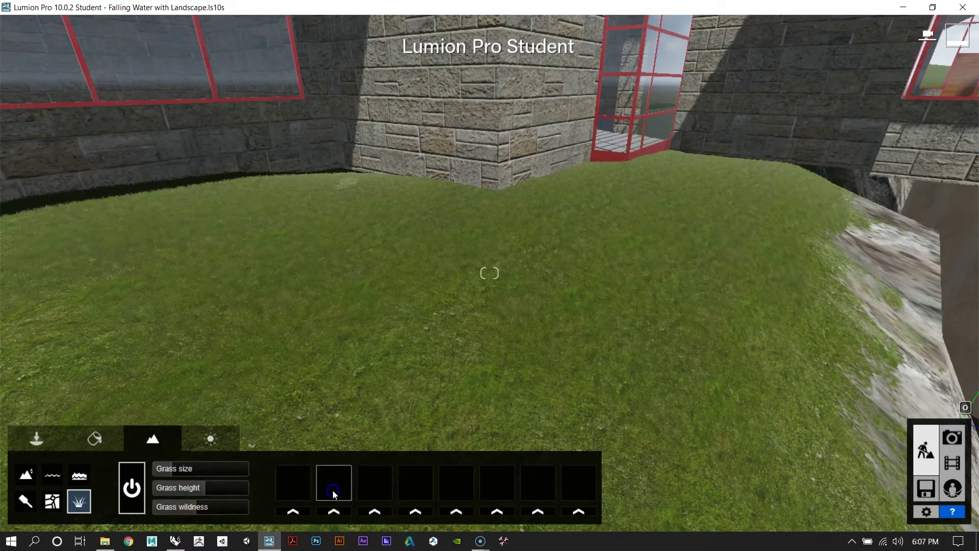
pyautogui.click(130, 488)
pyautogui.moveTo(441, 247); pyautogui.dragTo(440, 247, button='right')
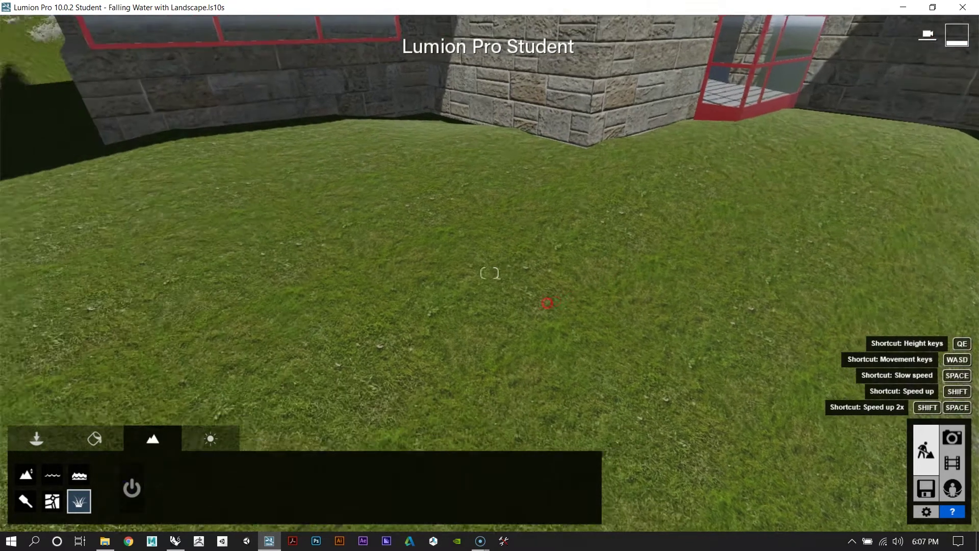
pyautogui.click(134, 494)
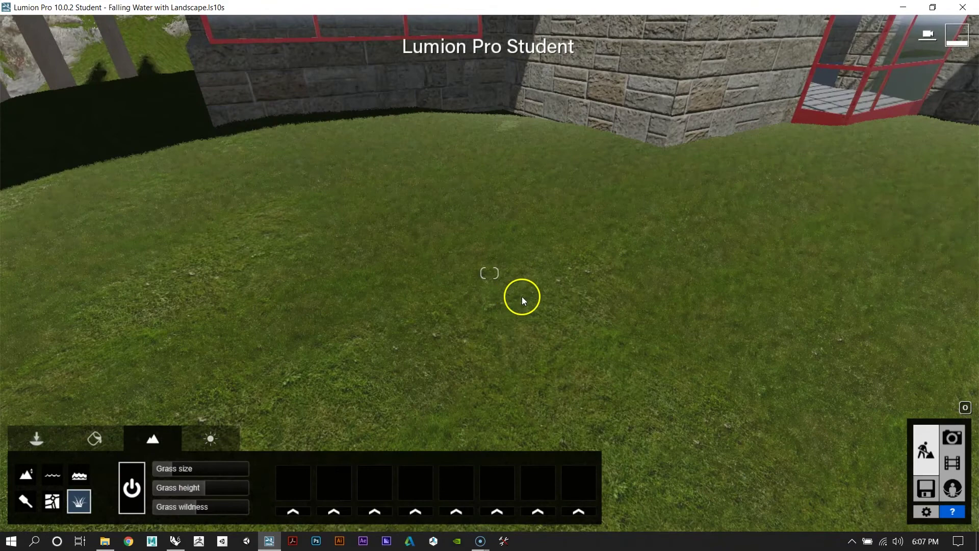
# Examine the grass around the house from close up and far away, ending with an overview of the terraces and river.
pyautogui.press('s')
pyautogui.moveTo(485, 280); pyautogui.dragTo(529, 287, button='right')
pyautogui.press('w')
pyautogui.press('w')
pyautogui.scroll(-10, 510, 287)
pyautogui.press('w')
pyautogui.press('w')
pyautogui.press('w')
pyautogui.press('s')
pyautogui.press('w')
pyautogui.press('s')
pyautogui.press('a')
pyautogui.press('w')
pyautogui.press('a')
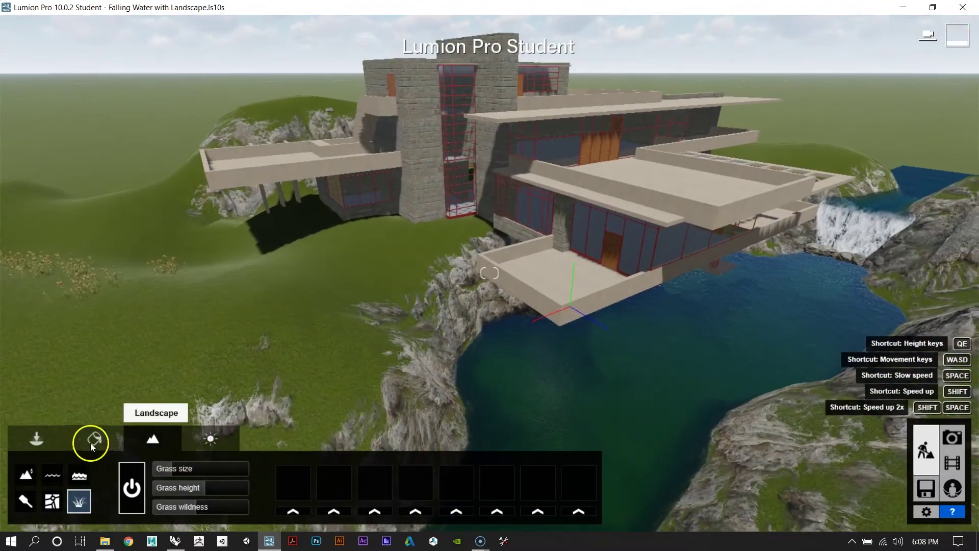
# Browse the indoor, outdoor and transport object libraries.
pyautogui.click(35, 440)
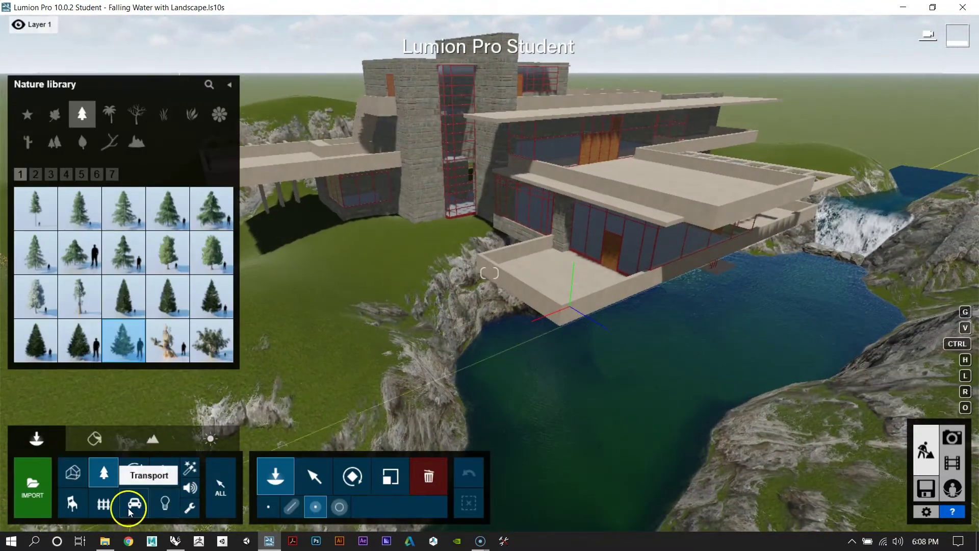
pyautogui.click(72, 510)
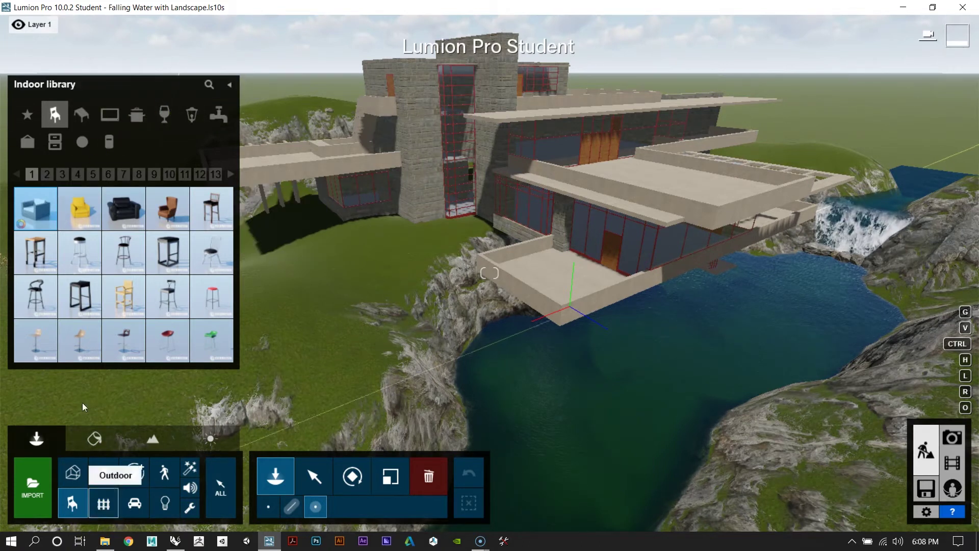
pyautogui.click(104, 504)
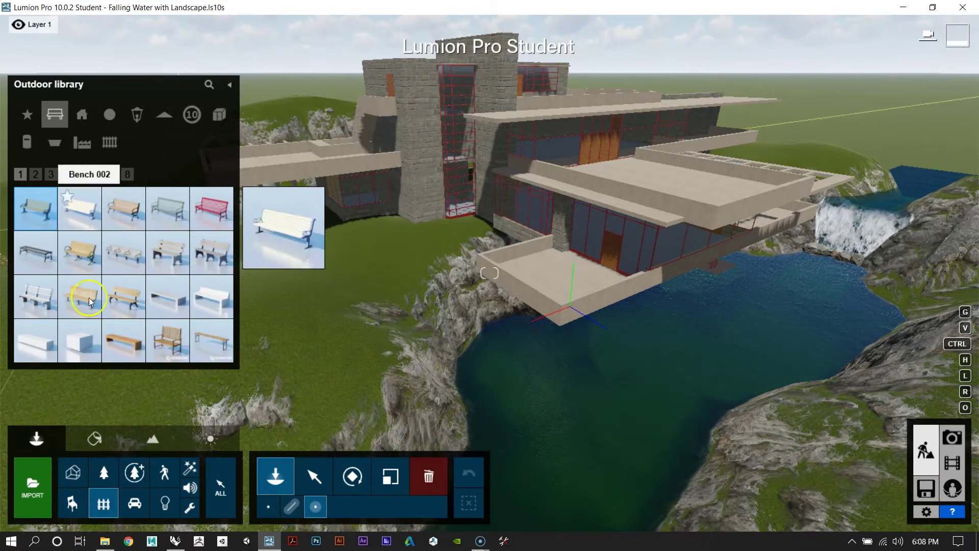
pyautogui.click(135, 507)
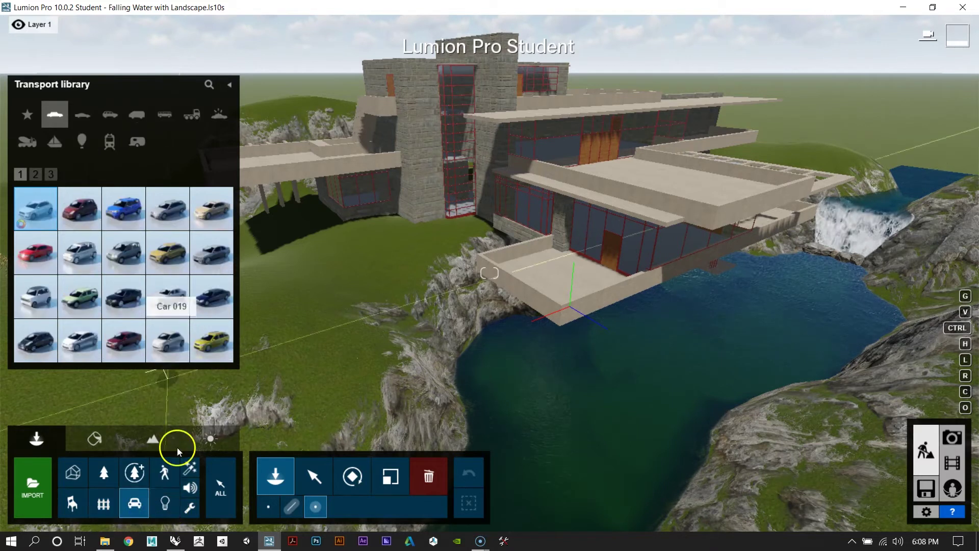
# Place a single Man African 0001 Idle character on the lower terrace above the river.
pyautogui.click(167, 480)
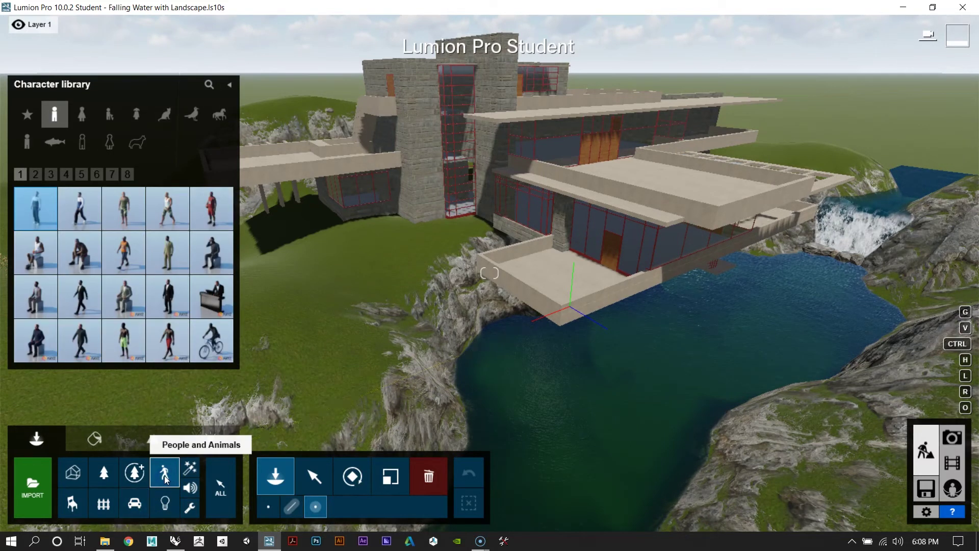
pyautogui.moveTo(534, 277); pyautogui.dragTo(537, 274, button='right')
pyautogui.press('w')
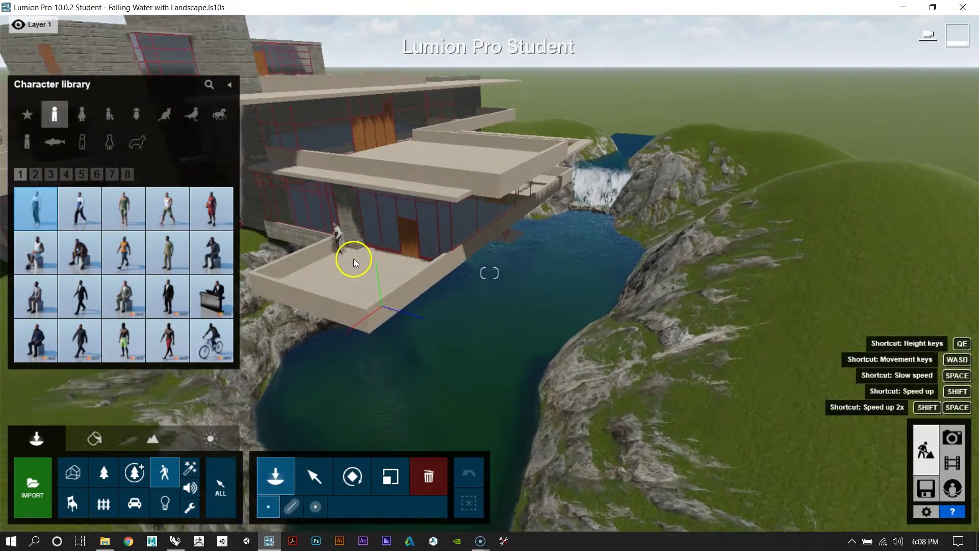
pyautogui.press('s')
pyautogui.click(291, 295)
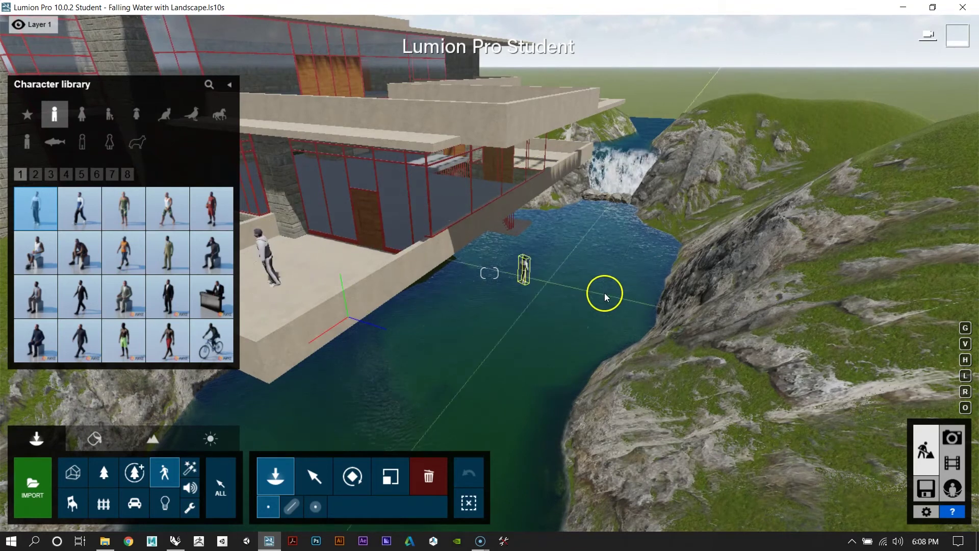
# Select the man on the terrace from close up and adjust his coloring.
pyautogui.press('s')
pyautogui.moveTo(437, 249); pyautogui.dragTo(440, 251, button='right')
pyautogui.press('a')
pyautogui.press('w')
pyautogui.press('d')
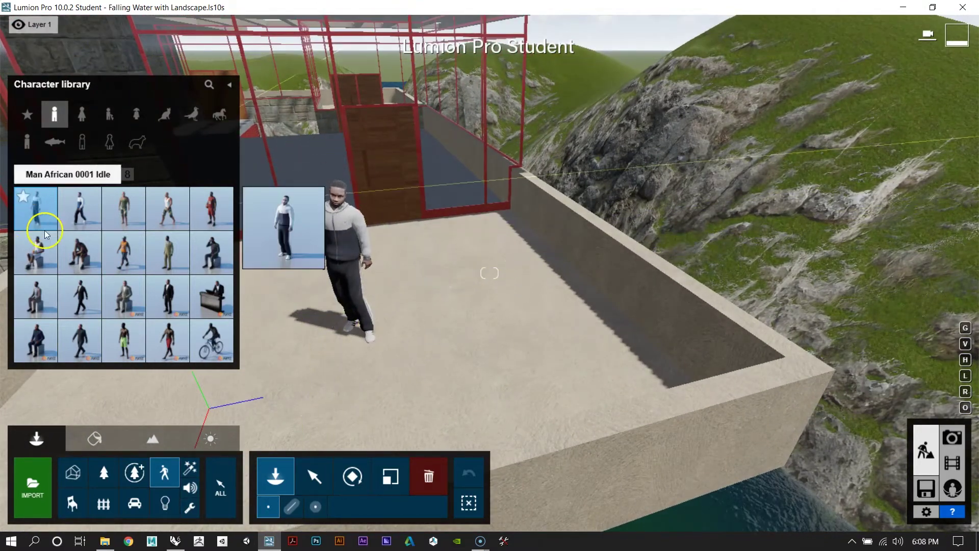
pyautogui.click(351, 251)
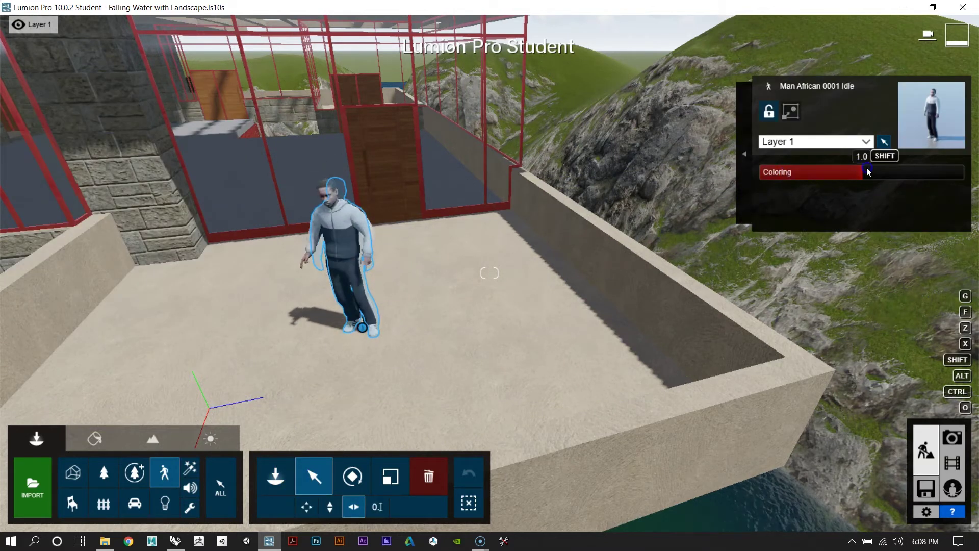
# Look over the terrace with the man, the lawn and the river from several distances and angles.
pyautogui.press('s')
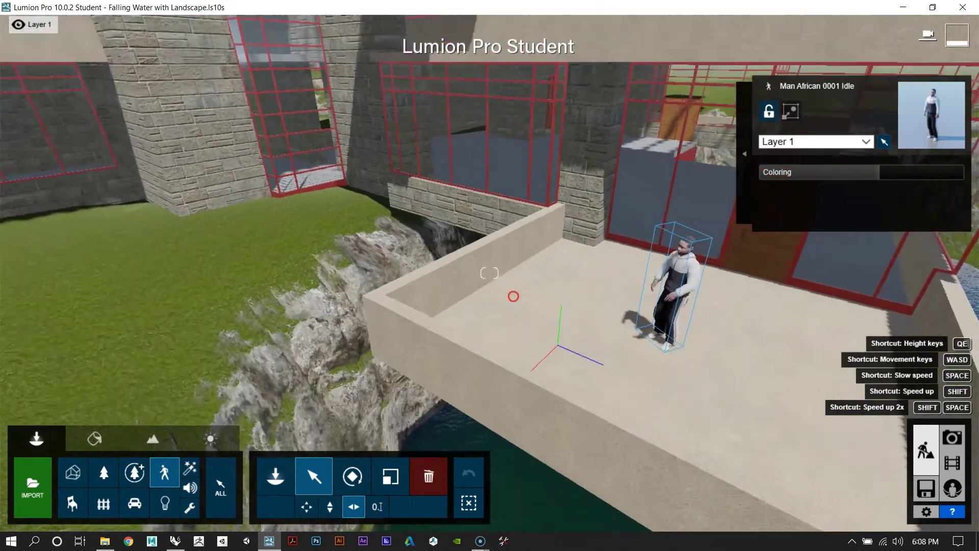
pyautogui.press('s')
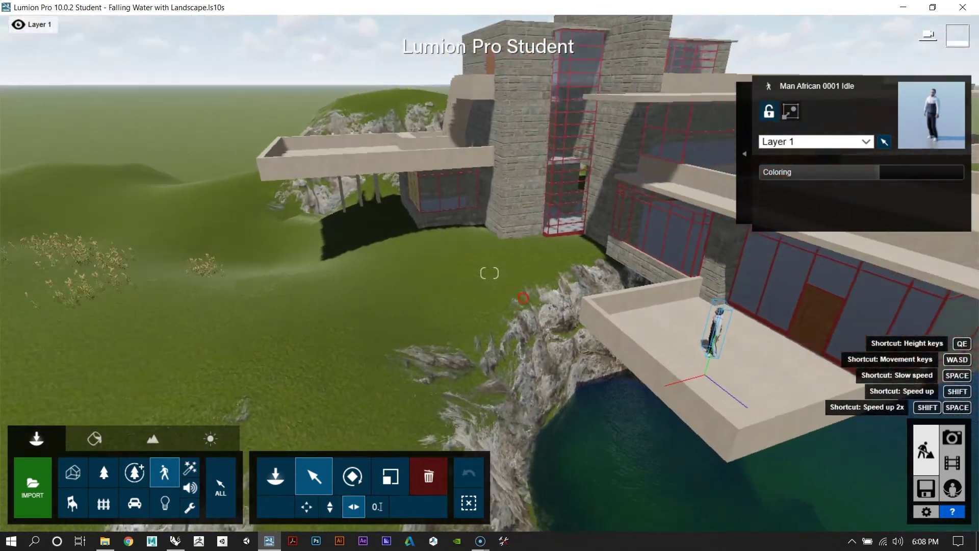
pyautogui.press('s')
pyautogui.press('w')
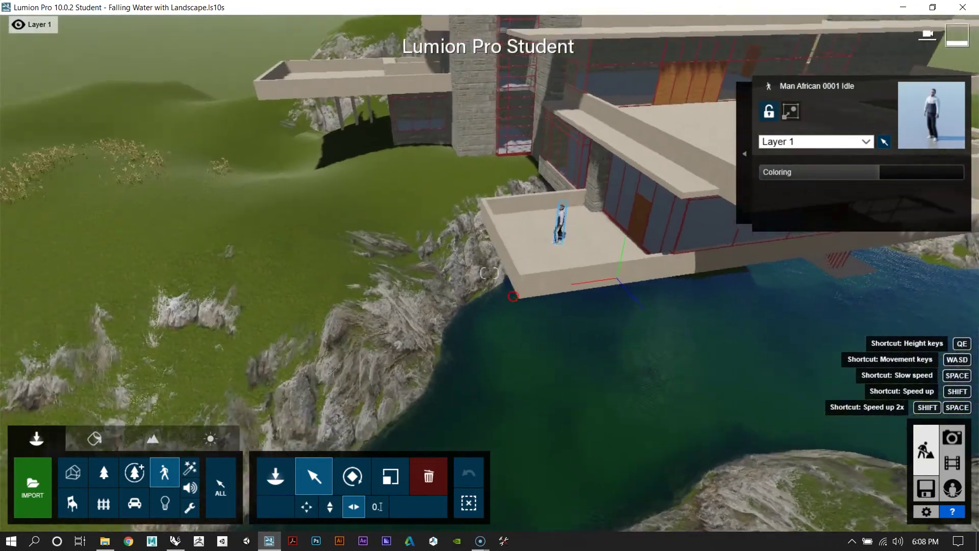
pyautogui.press('w')
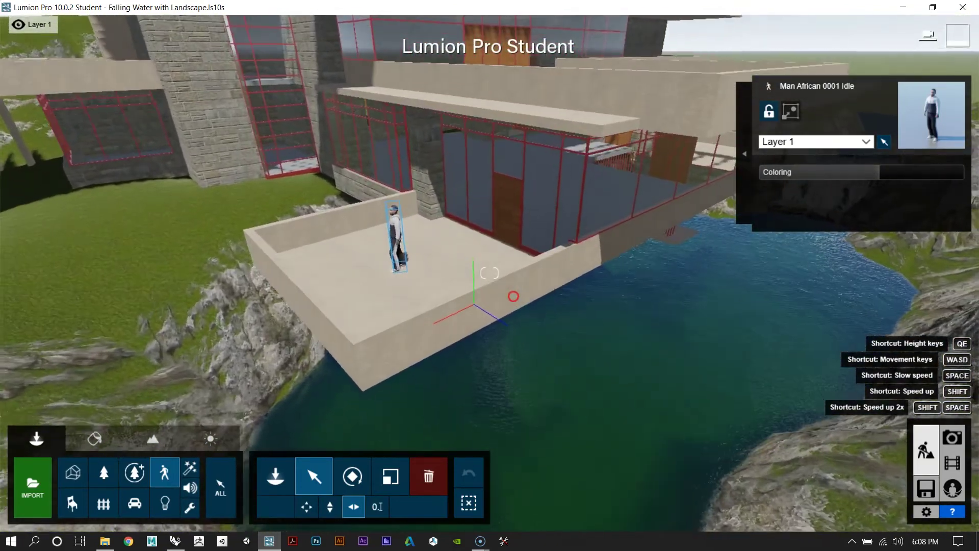
pyautogui.press('a')
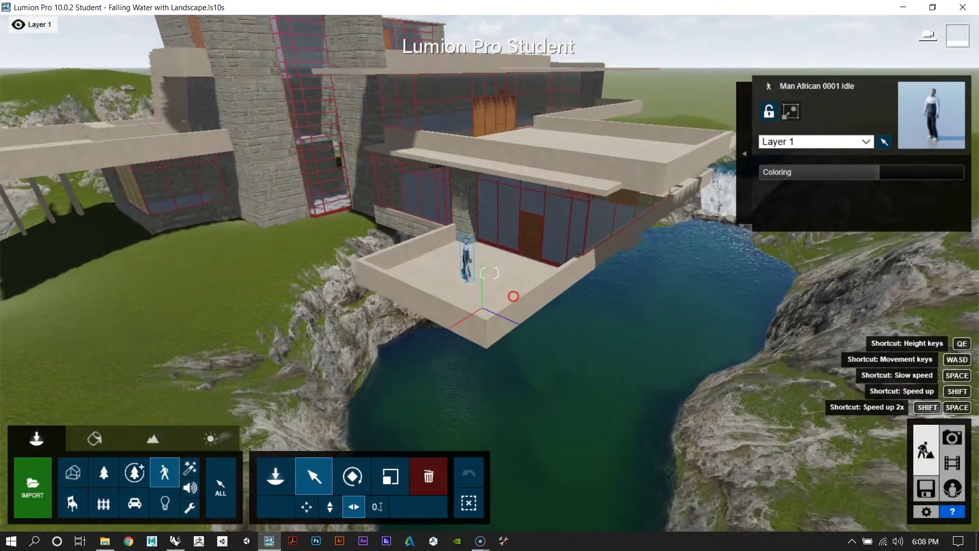
pyautogui.press('s')
pyautogui.press('a')
pyautogui.press('w')
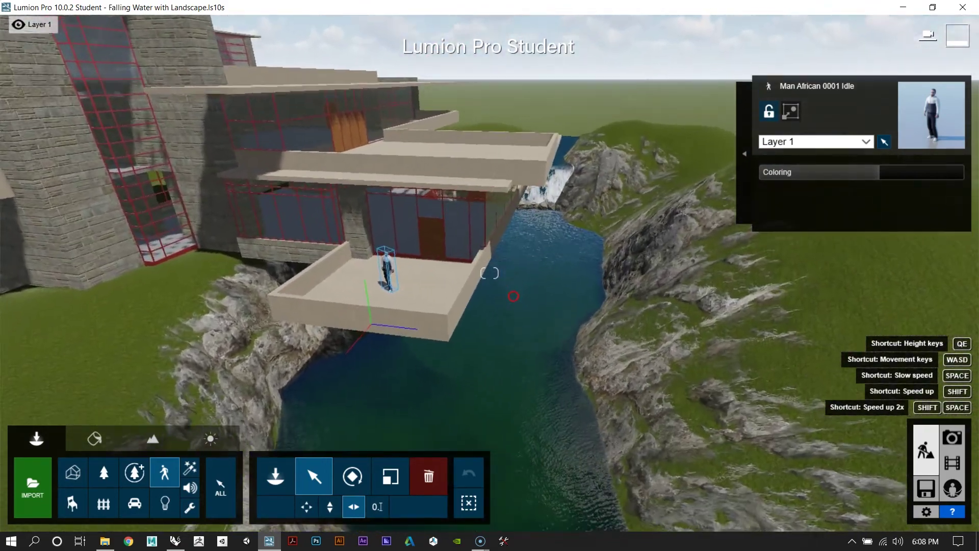
pyautogui.press('w')
pyautogui.press('a')
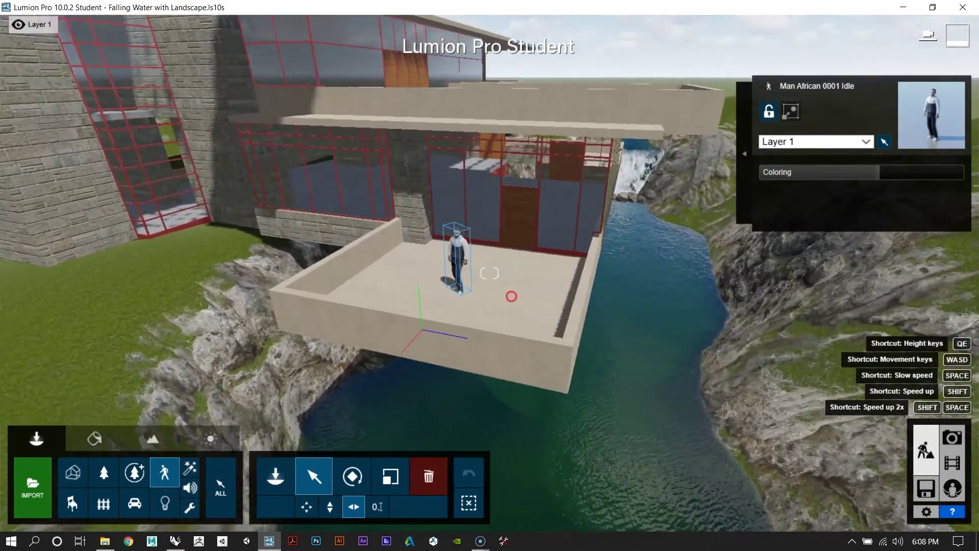